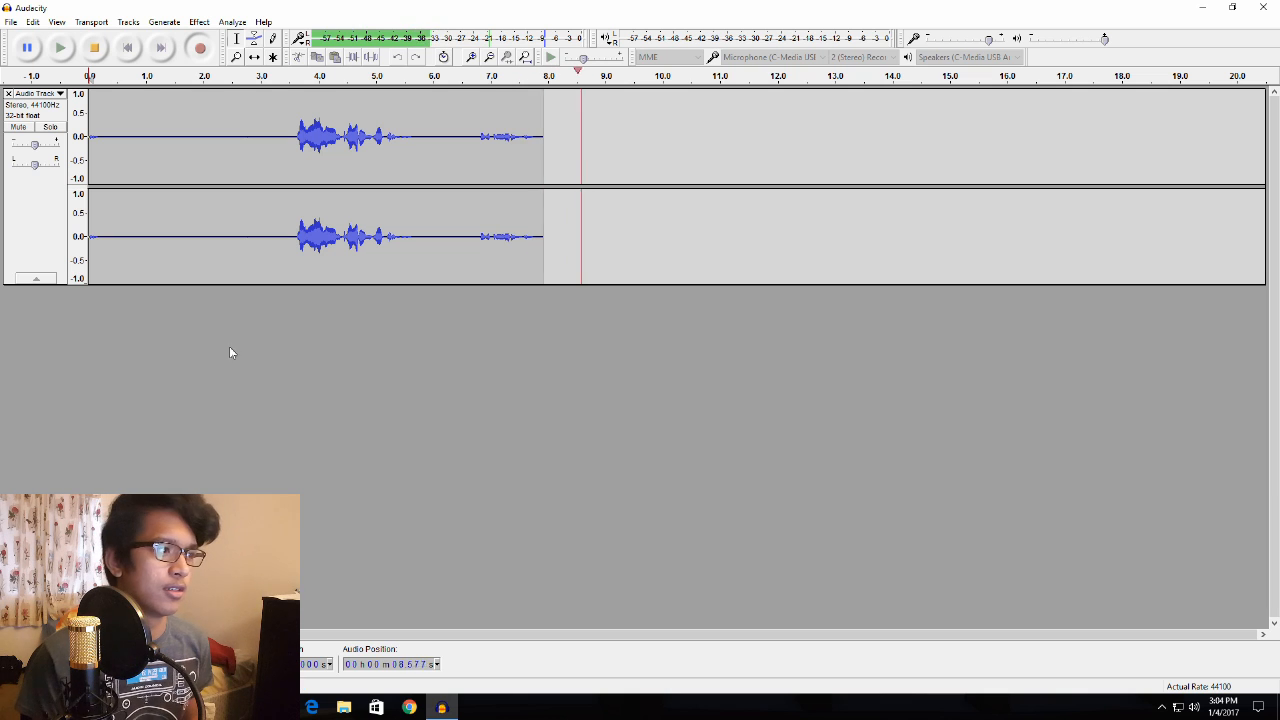
# - Stop the recording and select the silent stretch before the speech, from about 0.2 to 3.5 seconds
pyautogui.press('space')
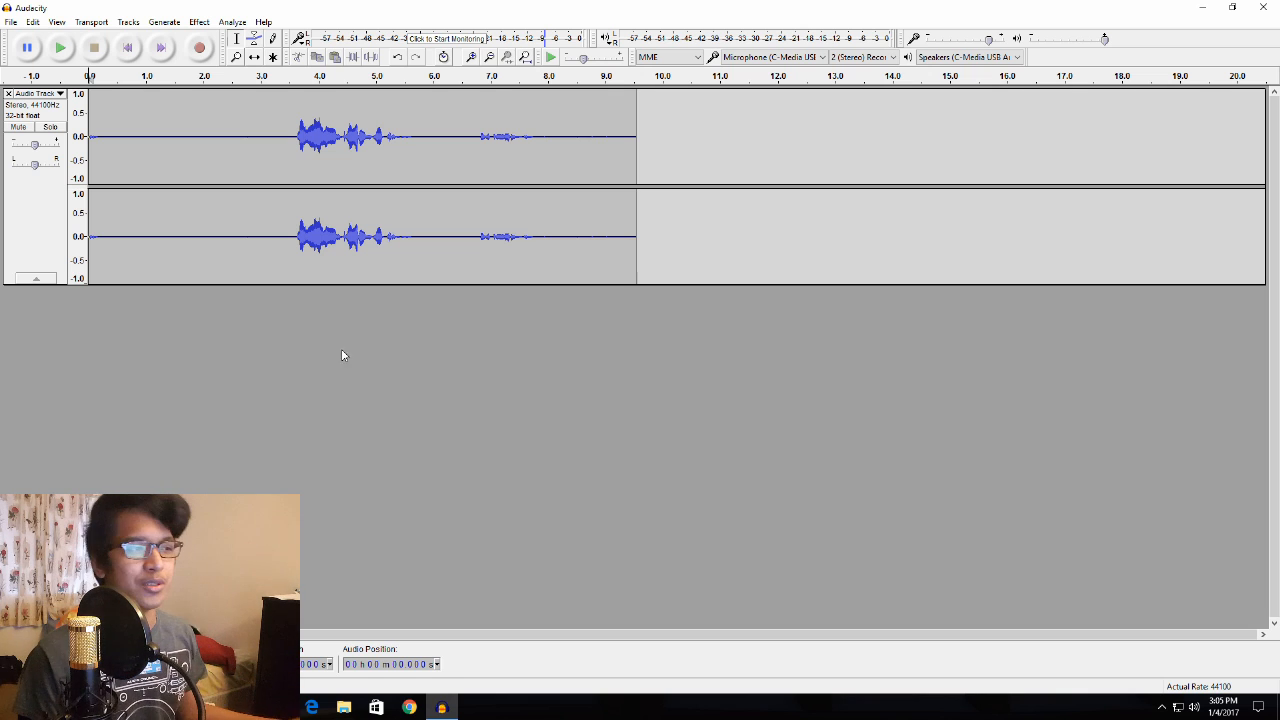
pyautogui.moveTo(97, 136); pyautogui.dragTo(105, 136)
pyautogui.click(122, 299)
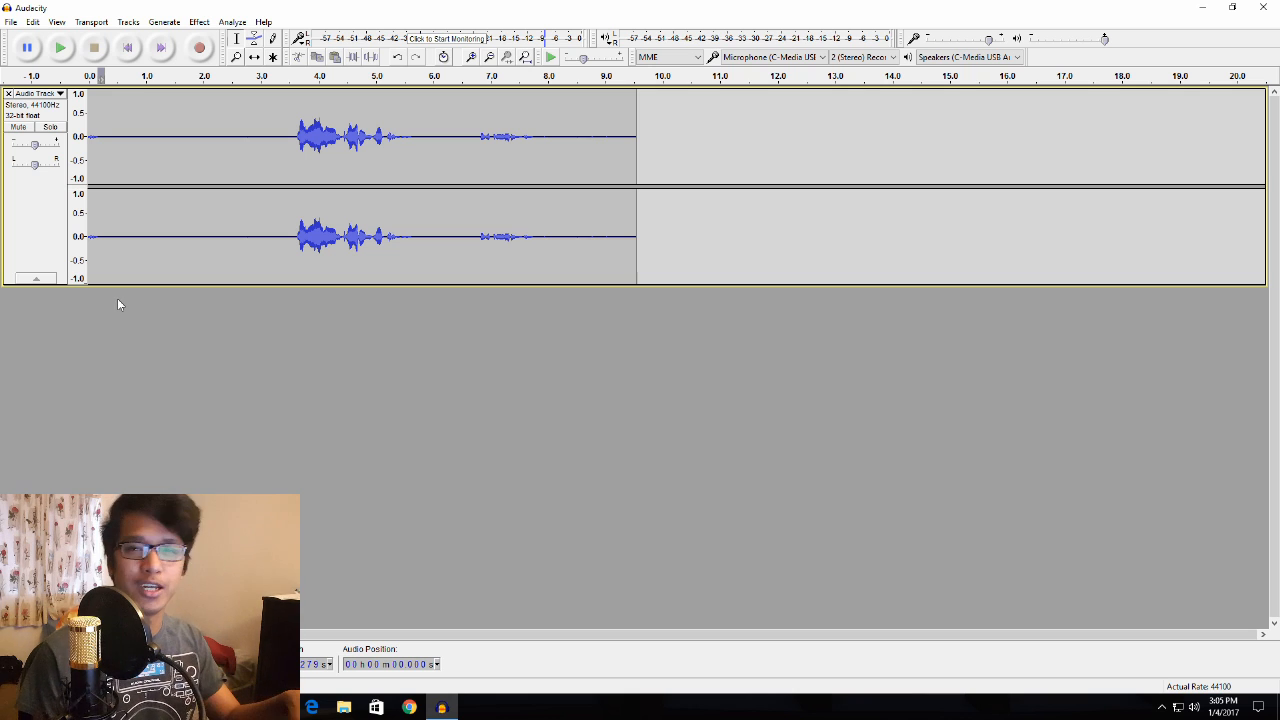
pyautogui.click(100, 135)
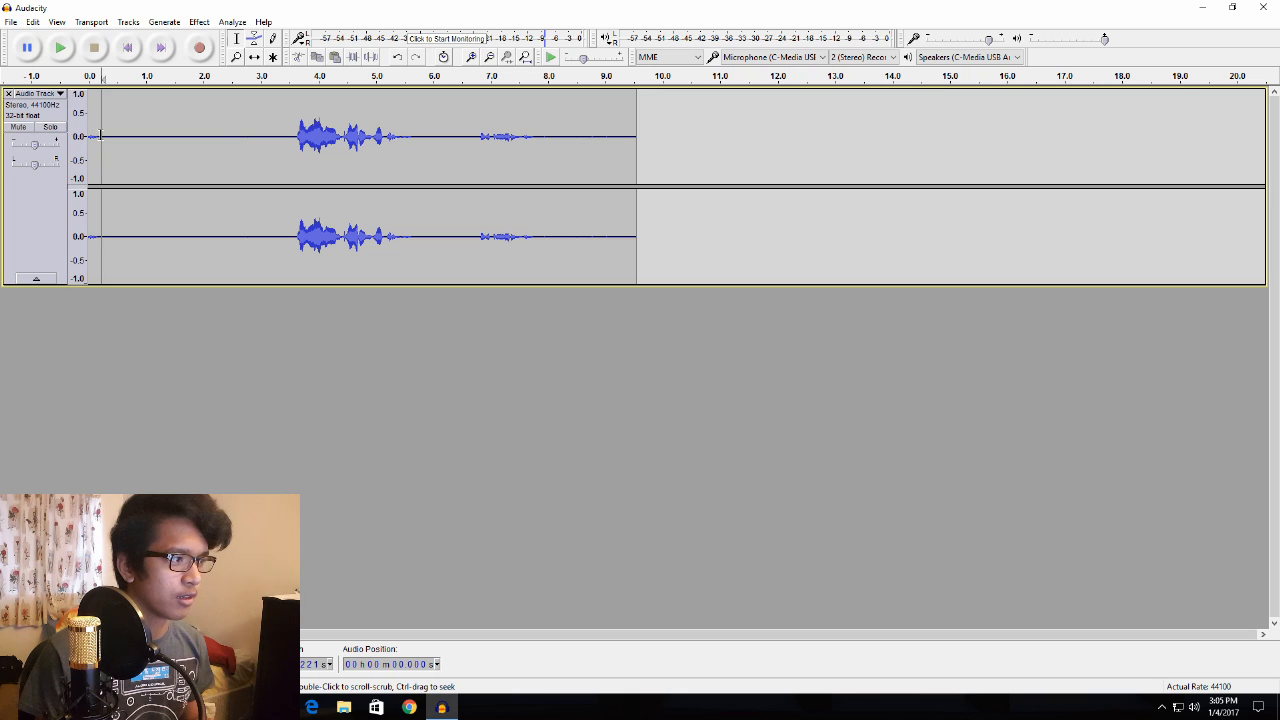
pyautogui.moveTo(103, 135); pyautogui.dragTo(293, 143)
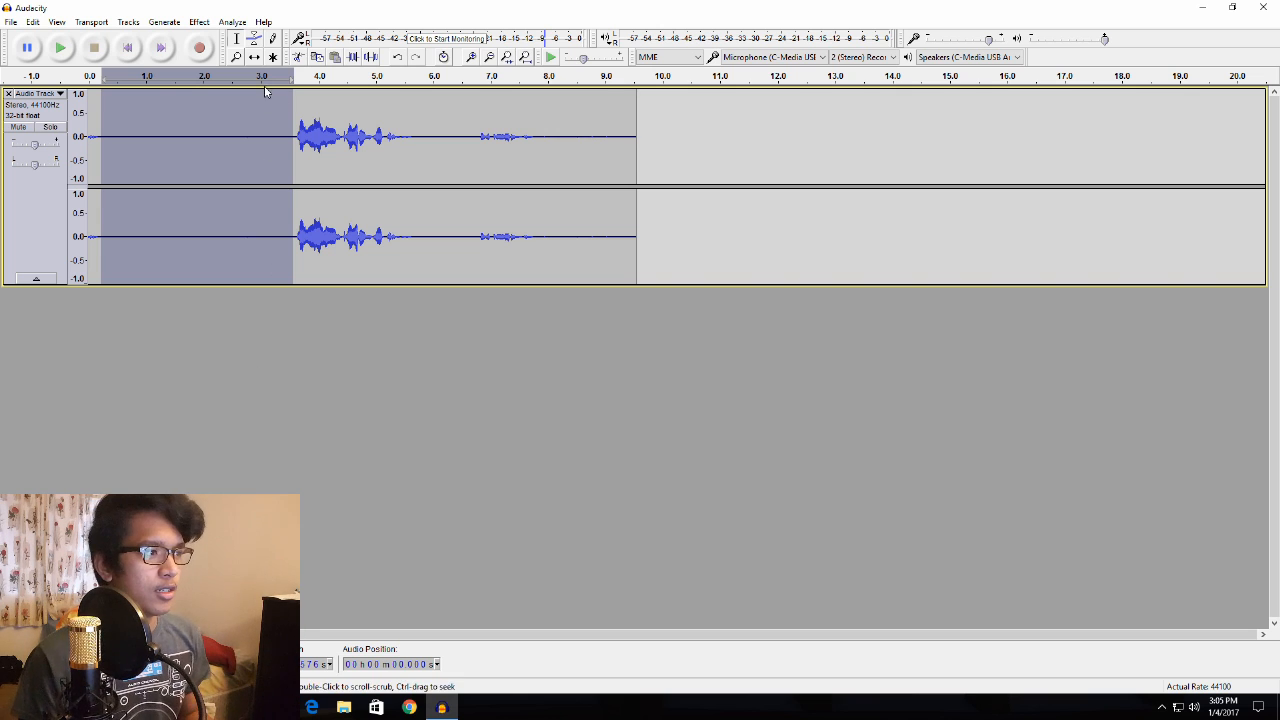
pyautogui.click(115, 162)
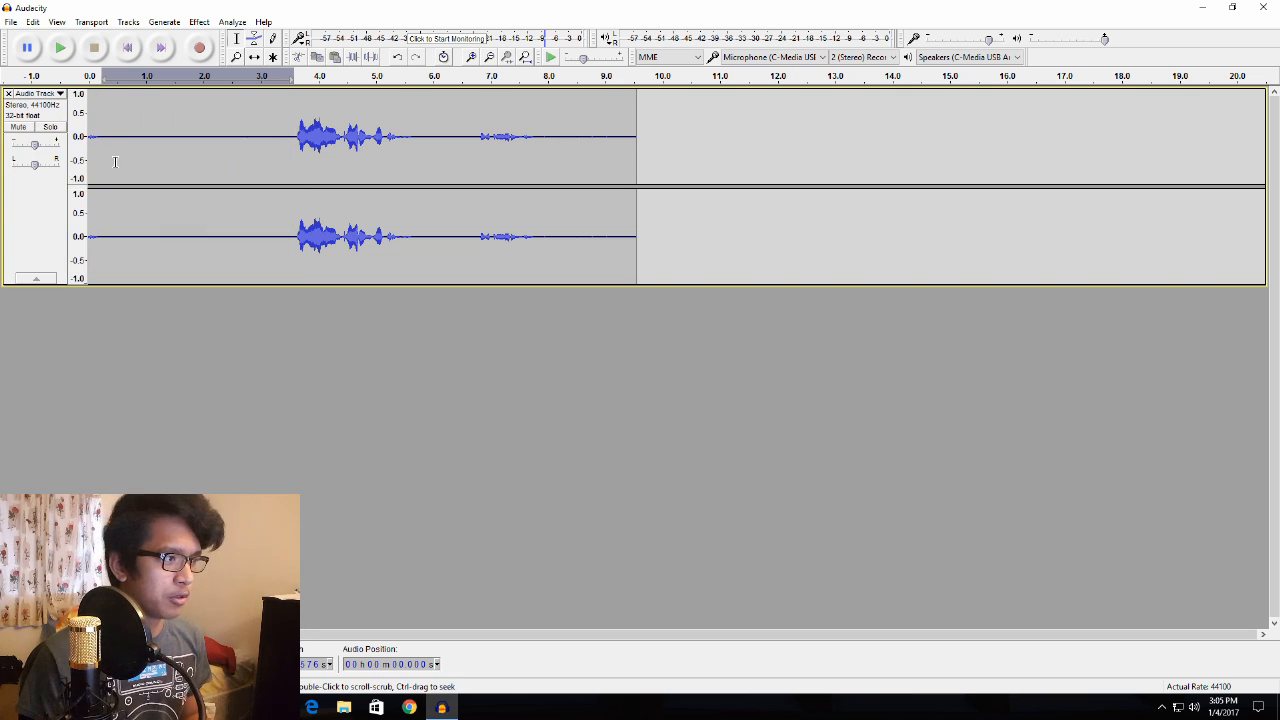
pyautogui.click(101, 136)
pyautogui.moveTo(101, 136); pyautogui.dragTo(291, 145)
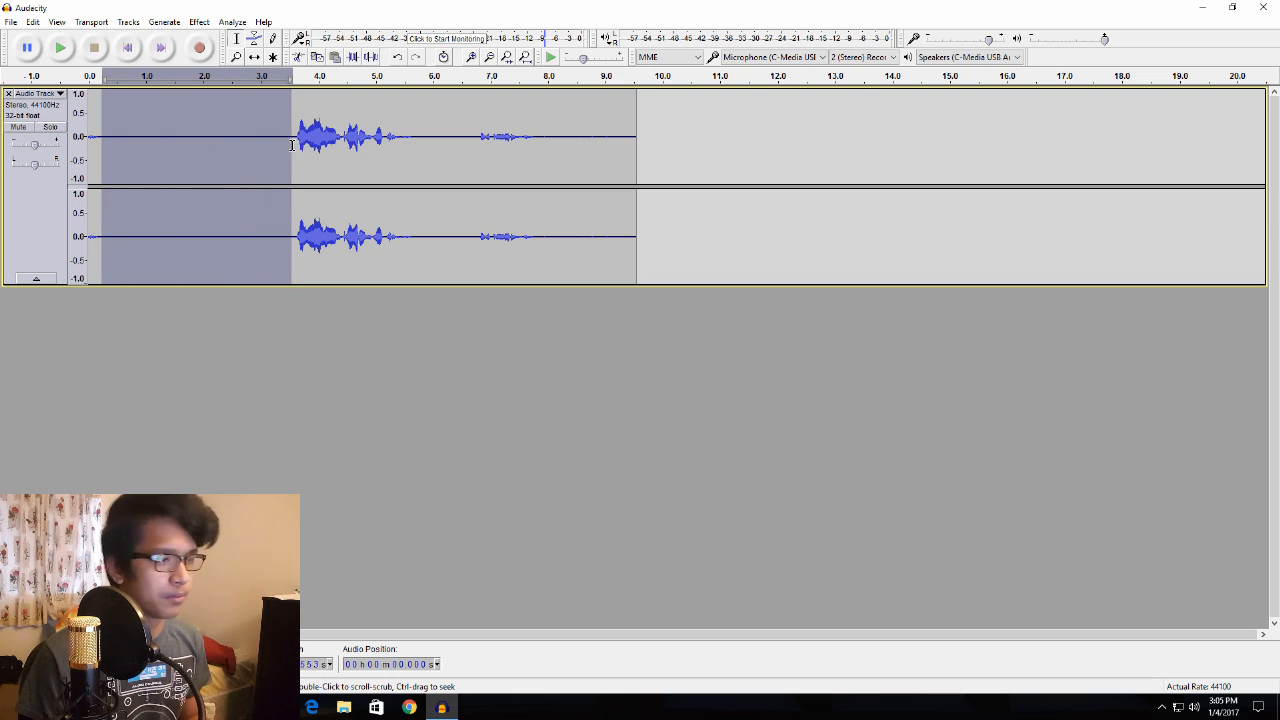
# - Capture a noise profile from the selected silence with the Noise Reduction effect
pyautogui.click(200, 23)
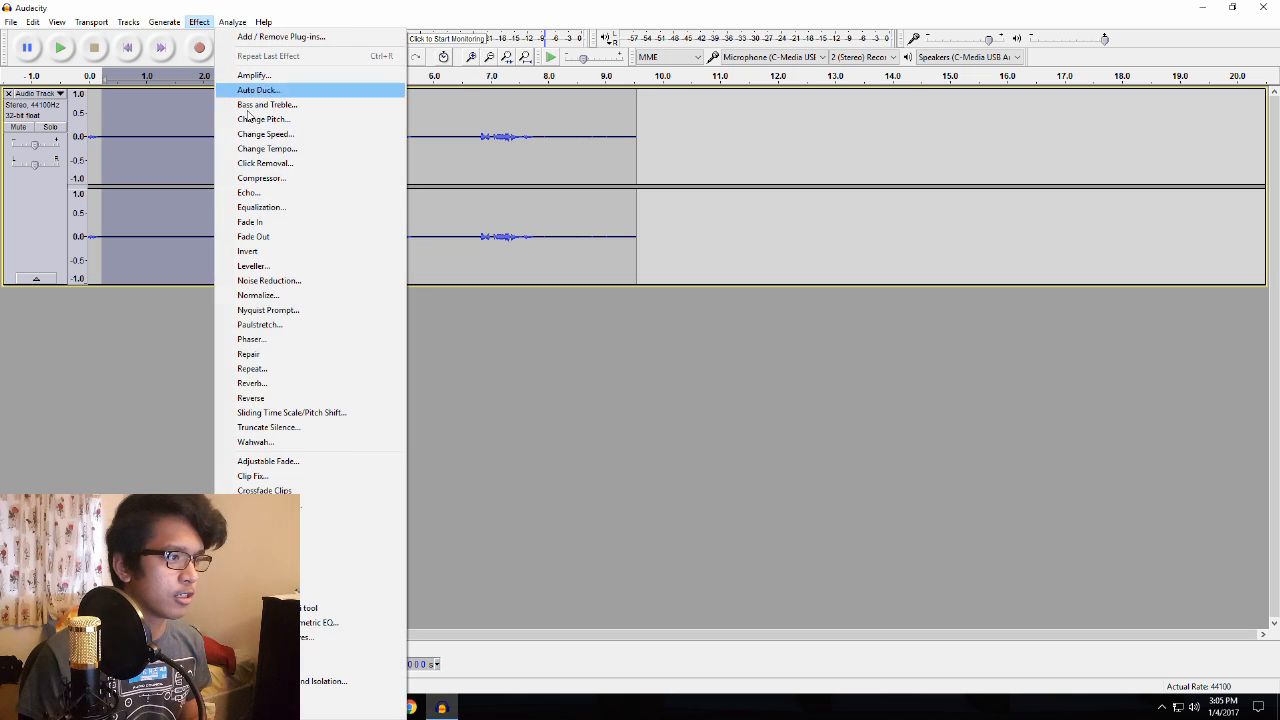
pyautogui.click(260, 281)
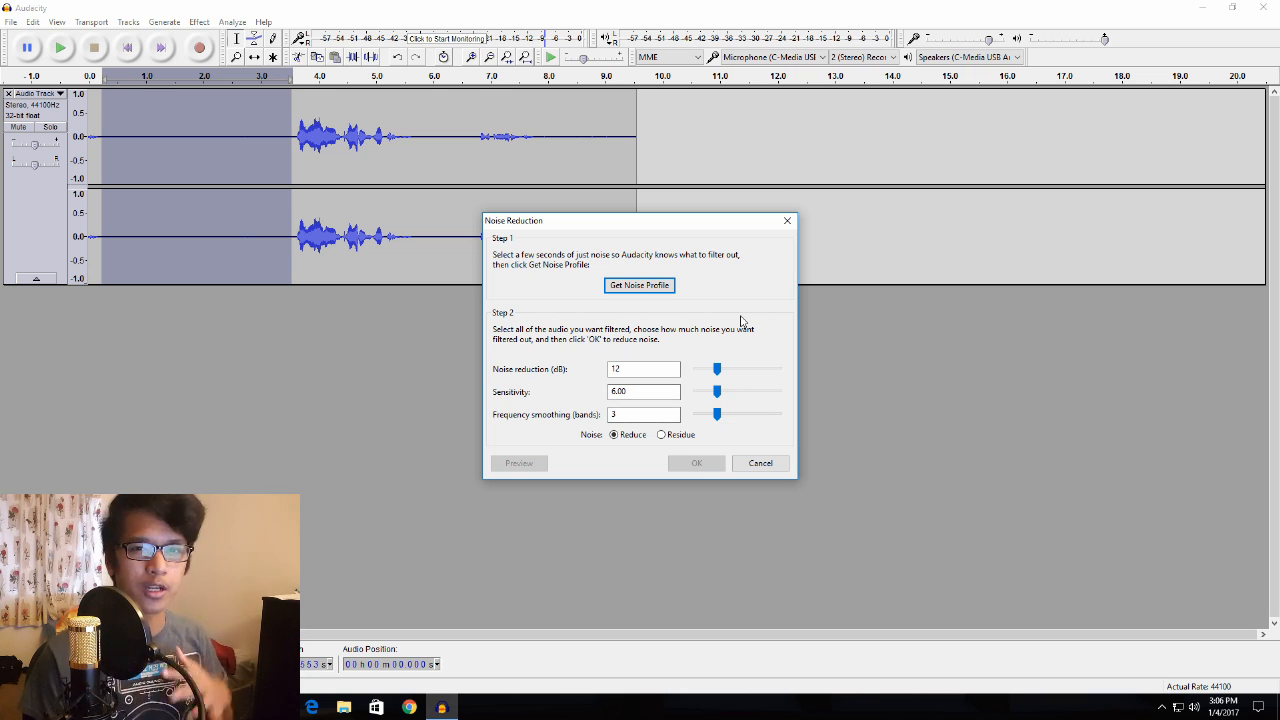
pyautogui.click(636, 285)
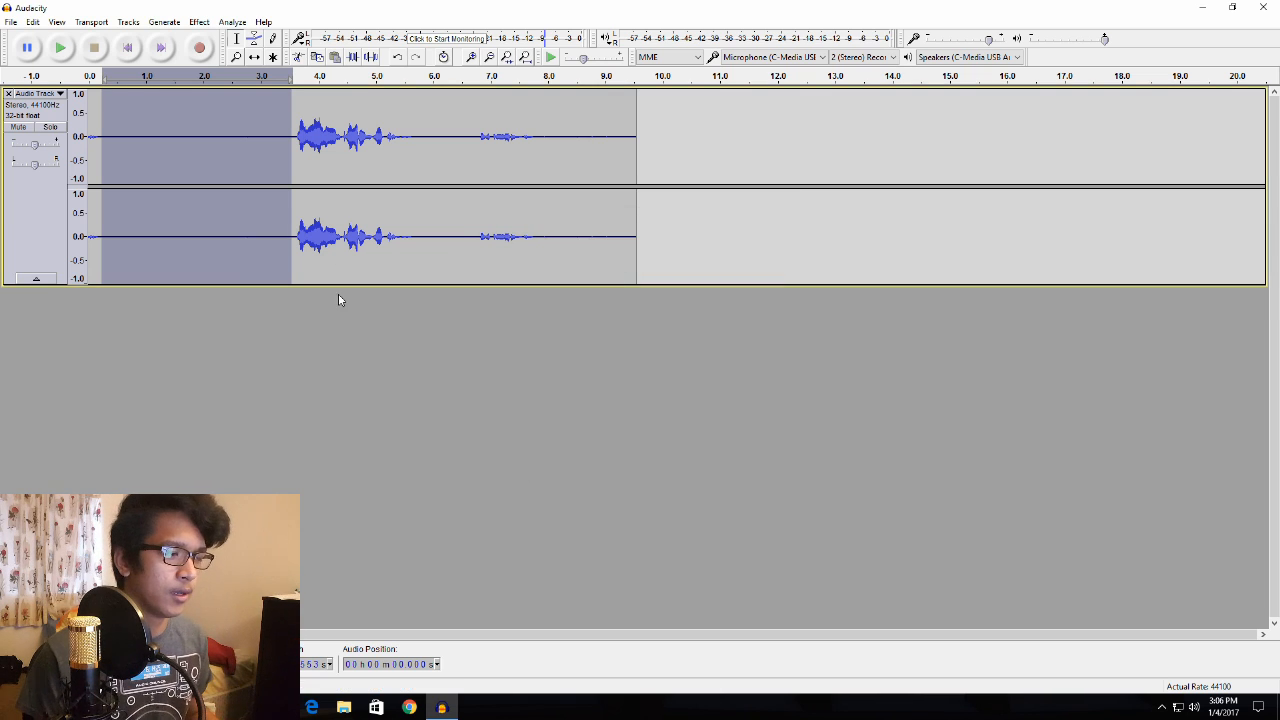
# - Select the entire track and repeat the Noise Reduction effect on it
pyautogui.click(258, 310)
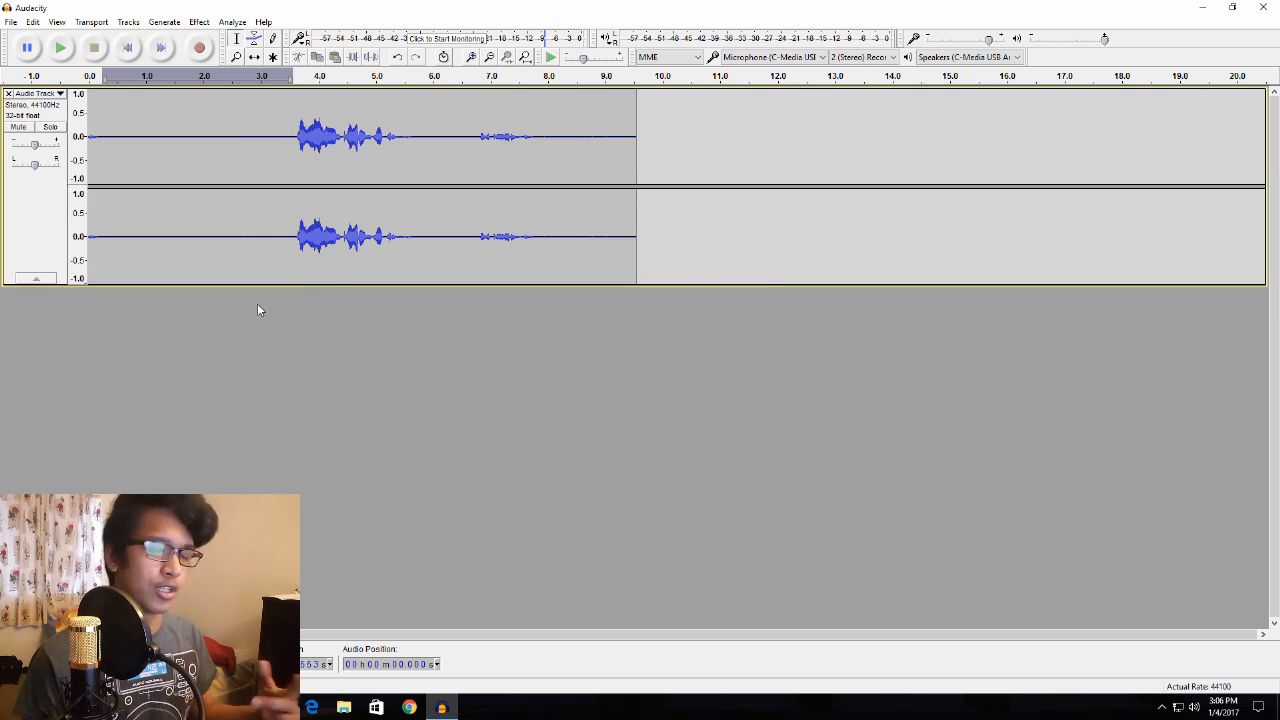
pyautogui.click(22, 230)
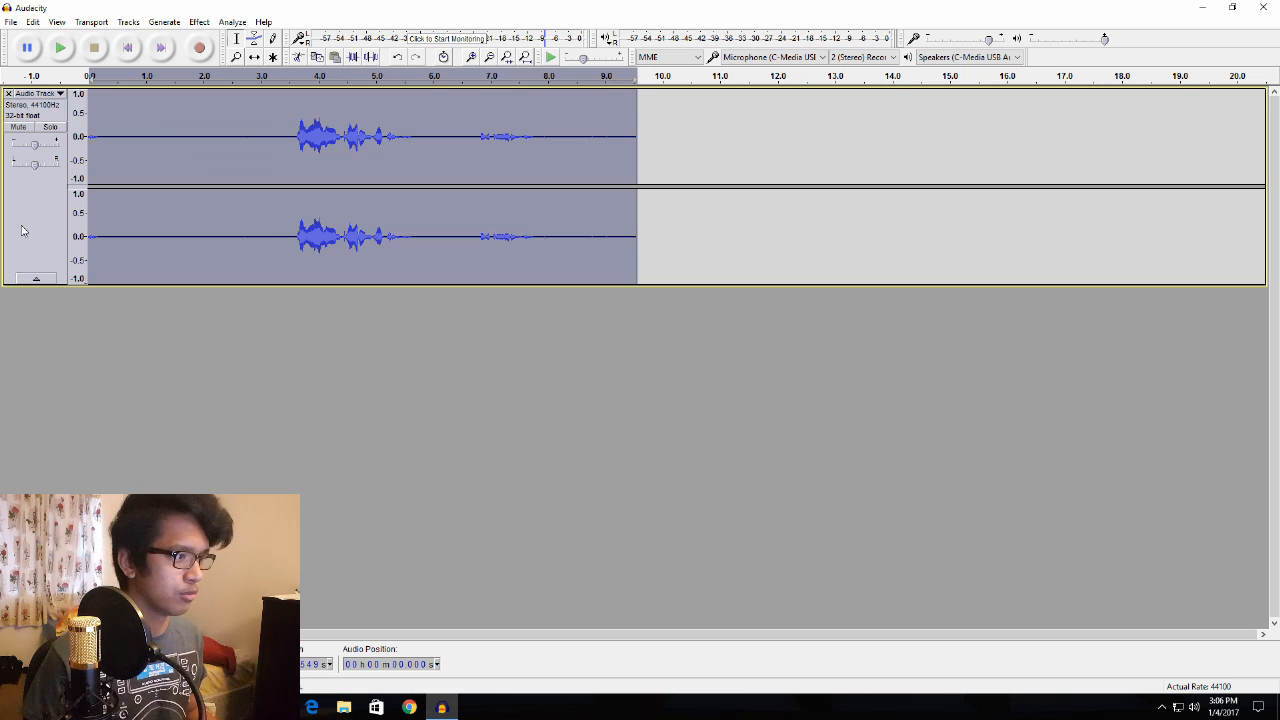
pyautogui.click(72, 310)
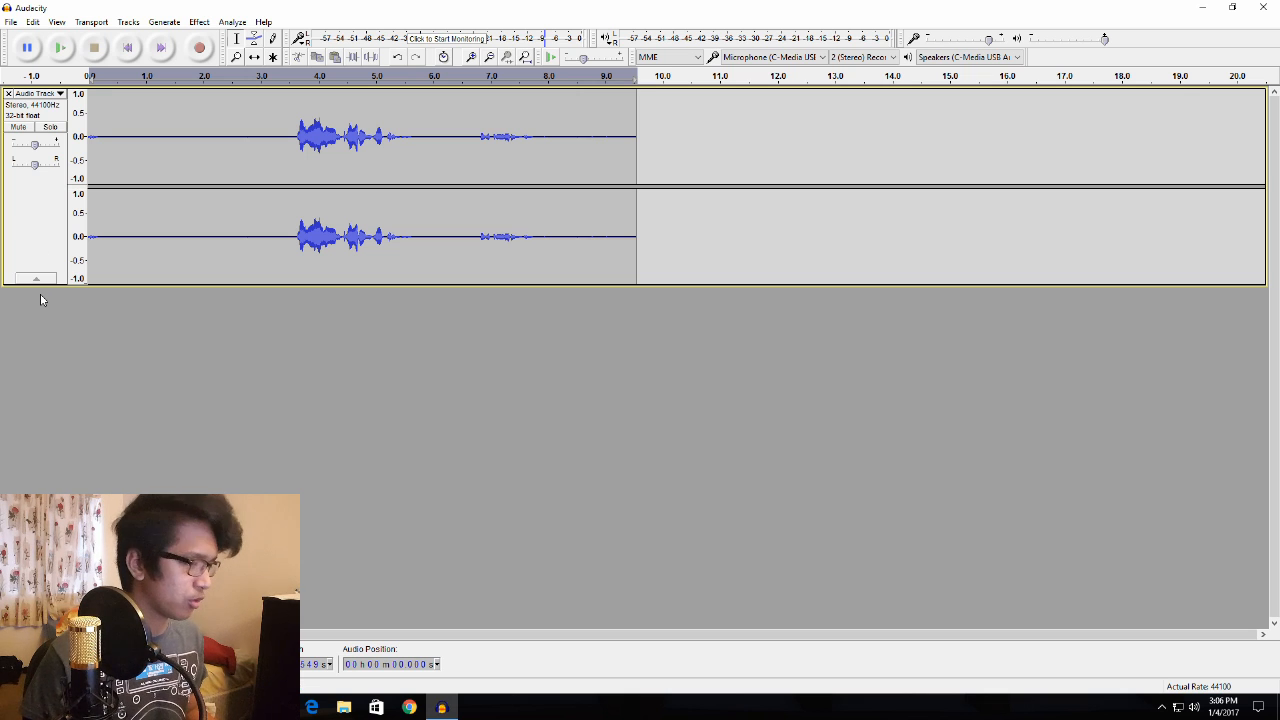
pyautogui.hotkey('ctrl', 'a')
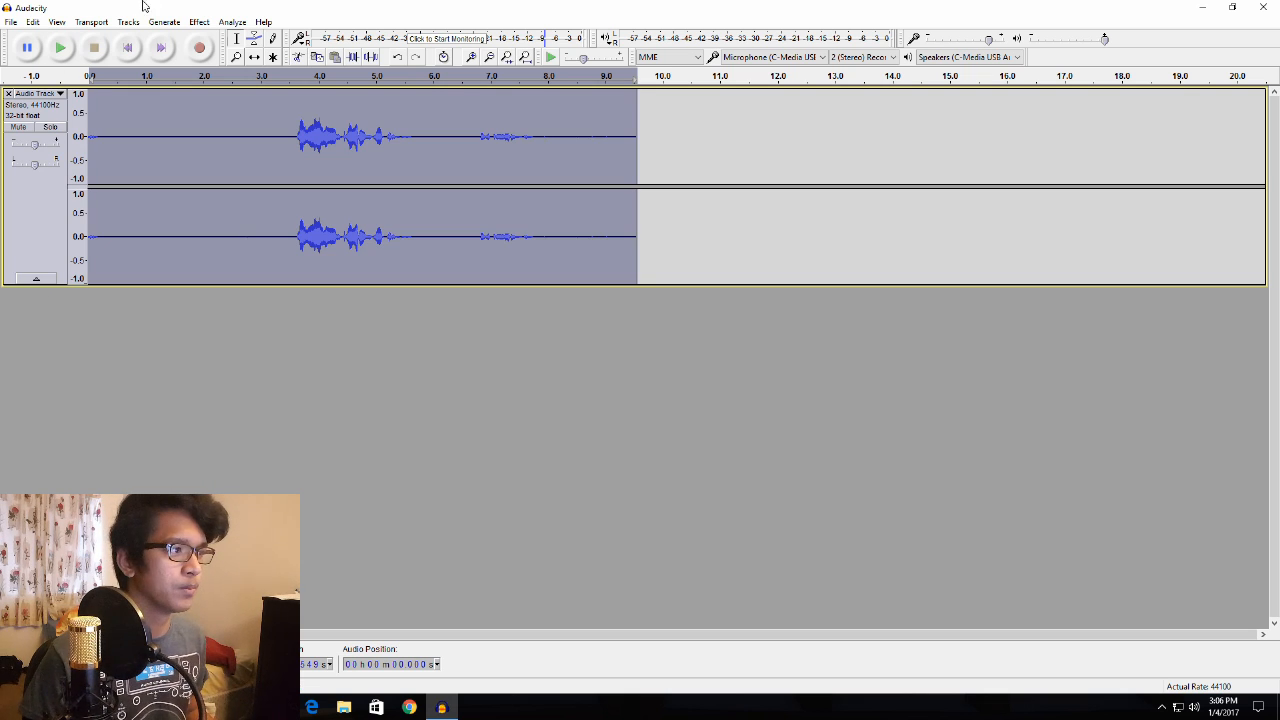
pyautogui.click(199, 22)
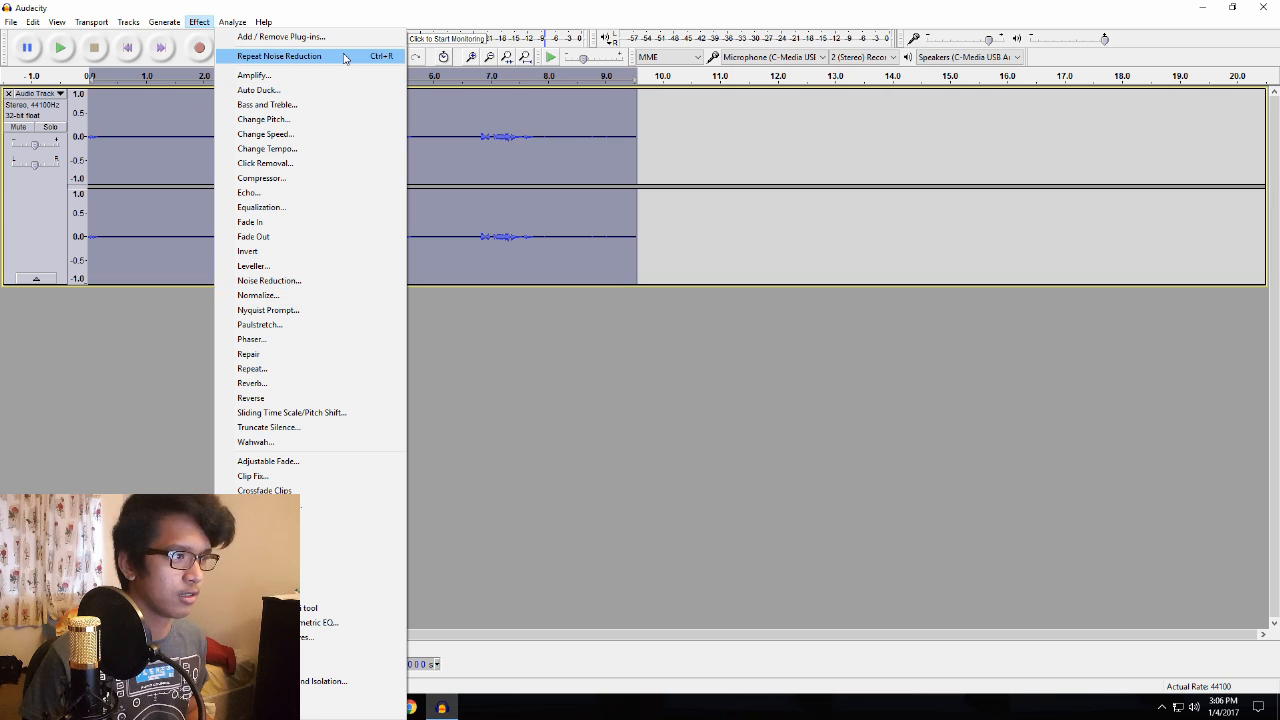
pyautogui.click(309, 57)
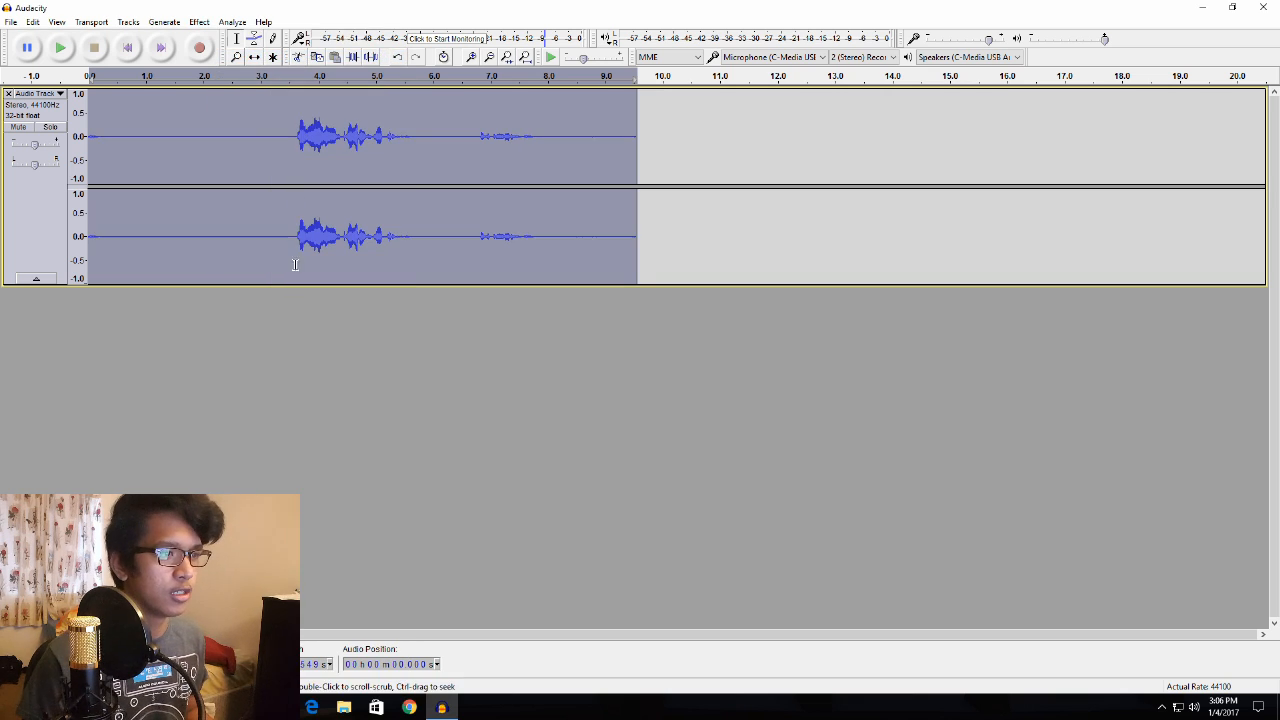
# - Delete the silence at the start of the track, from 0 to about 3.6 seconds, just before the speech
pyautogui.click(302, 300)
pyautogui.moveTo(142, 142); pyautogui.dragTo(234, 150)
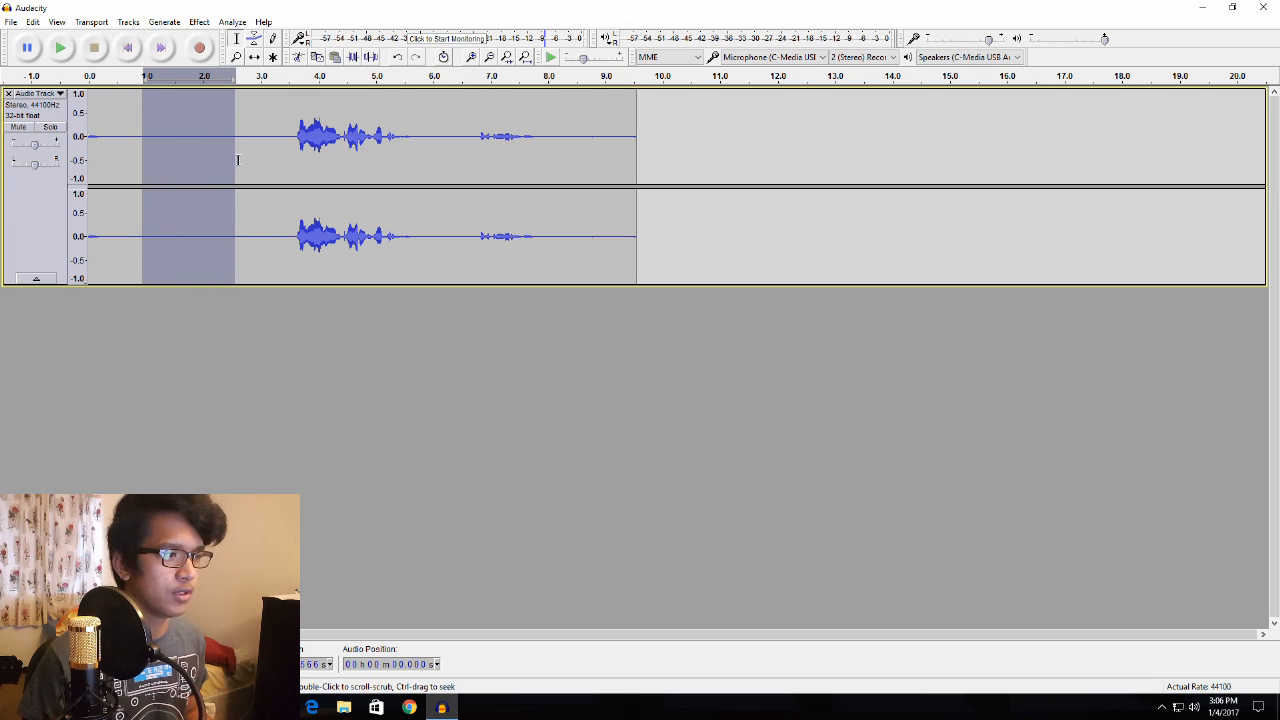
pyautogui.click(240, 165)
pyautogui.click(182, 144)
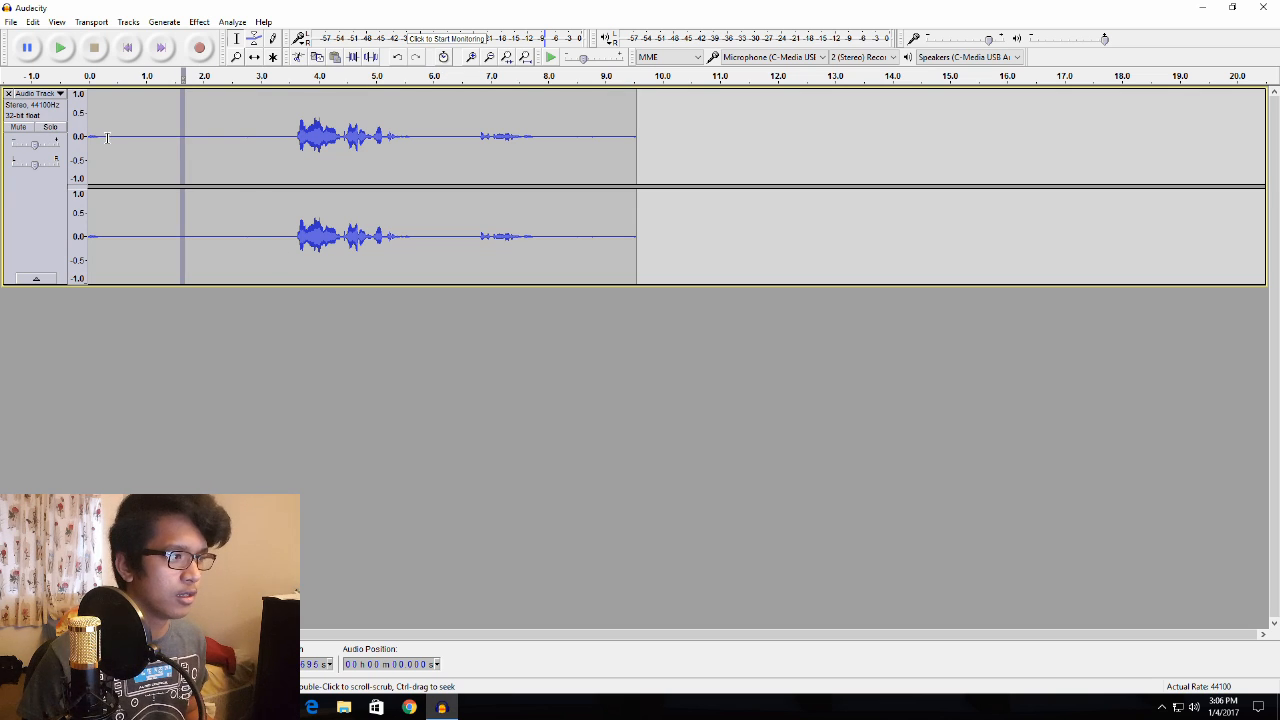
pyautogui.moveTo(90, 134); pyautogui.dragTo(294, 156)
pyautogui.press('Delete')
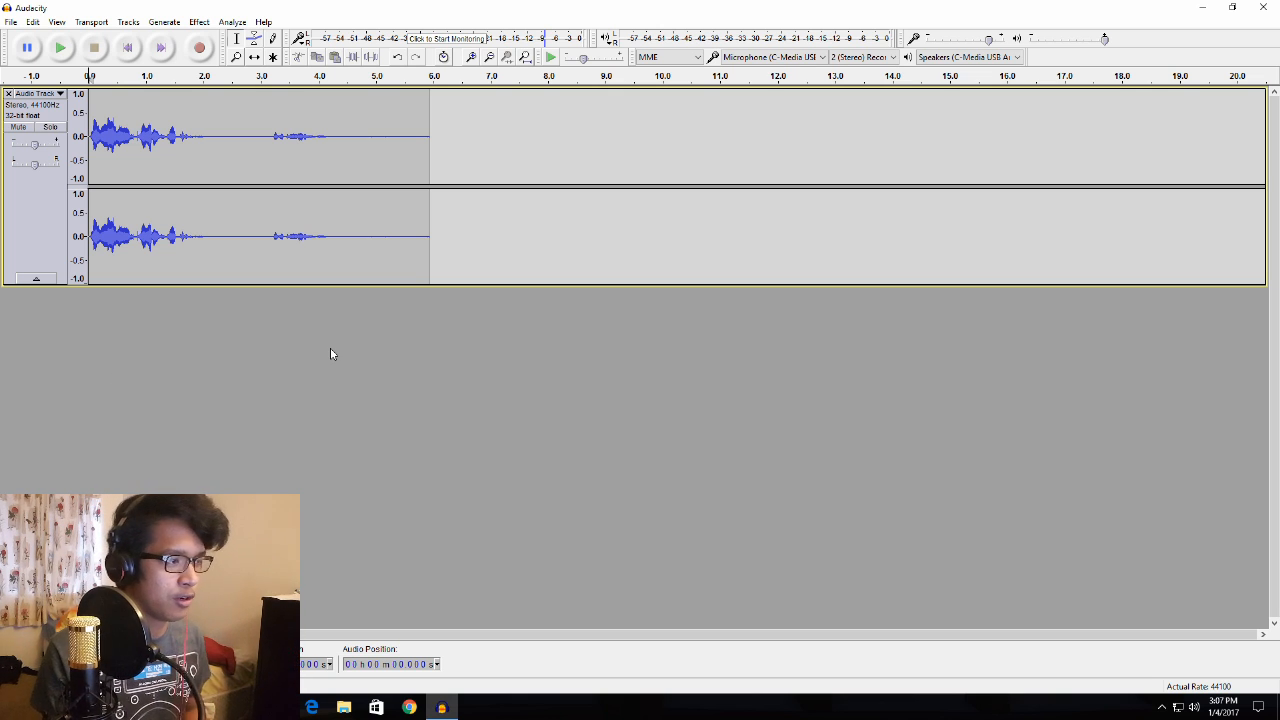
# - Play back the clip and delete the trailing silence from about 4.5 seconds to its end
pyautogui.click(59, 47)
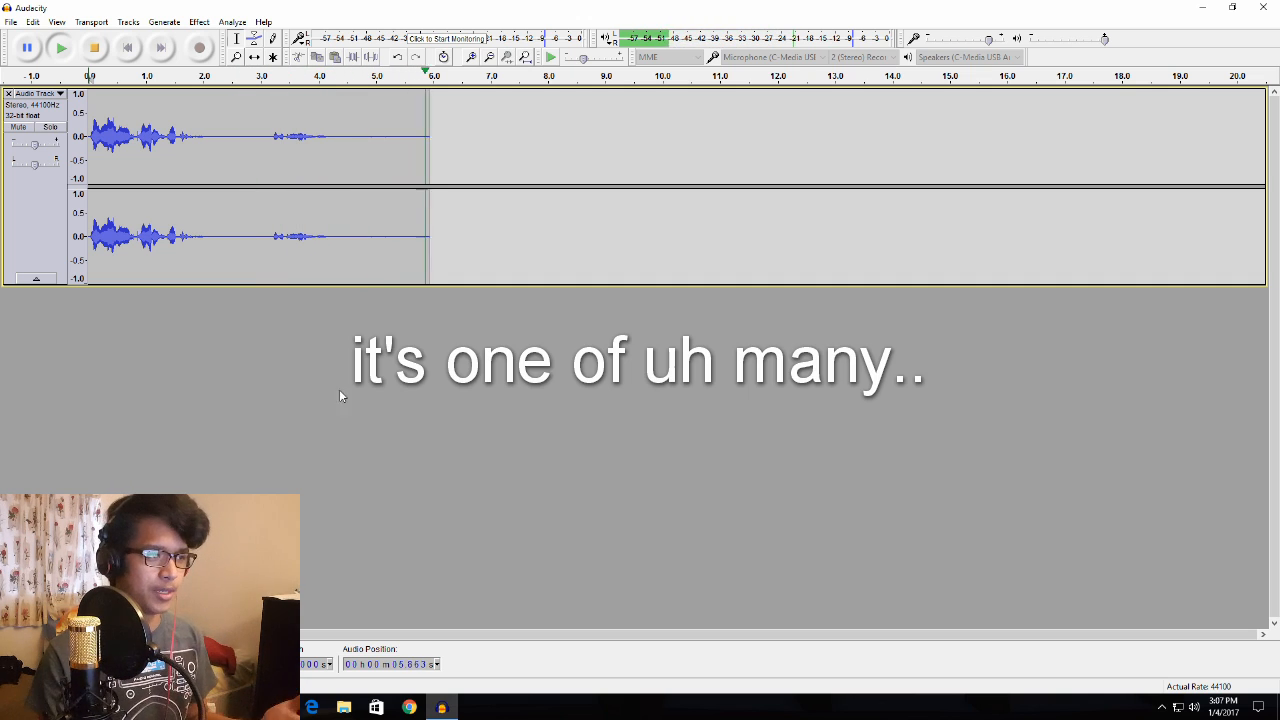
pyautogui.moveTo(349, 140); pyautogui.dragTo(427, 158)
pyautogui.press('Delete')
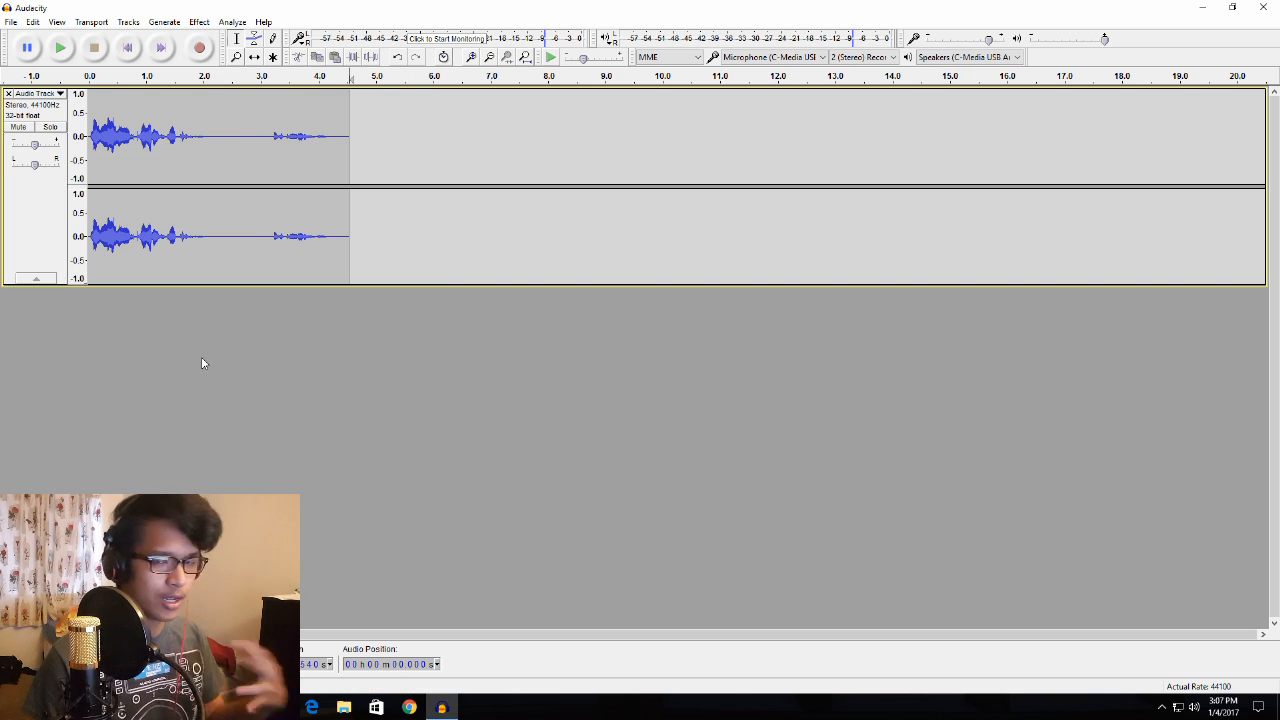
pyautogui.click(42, 230)
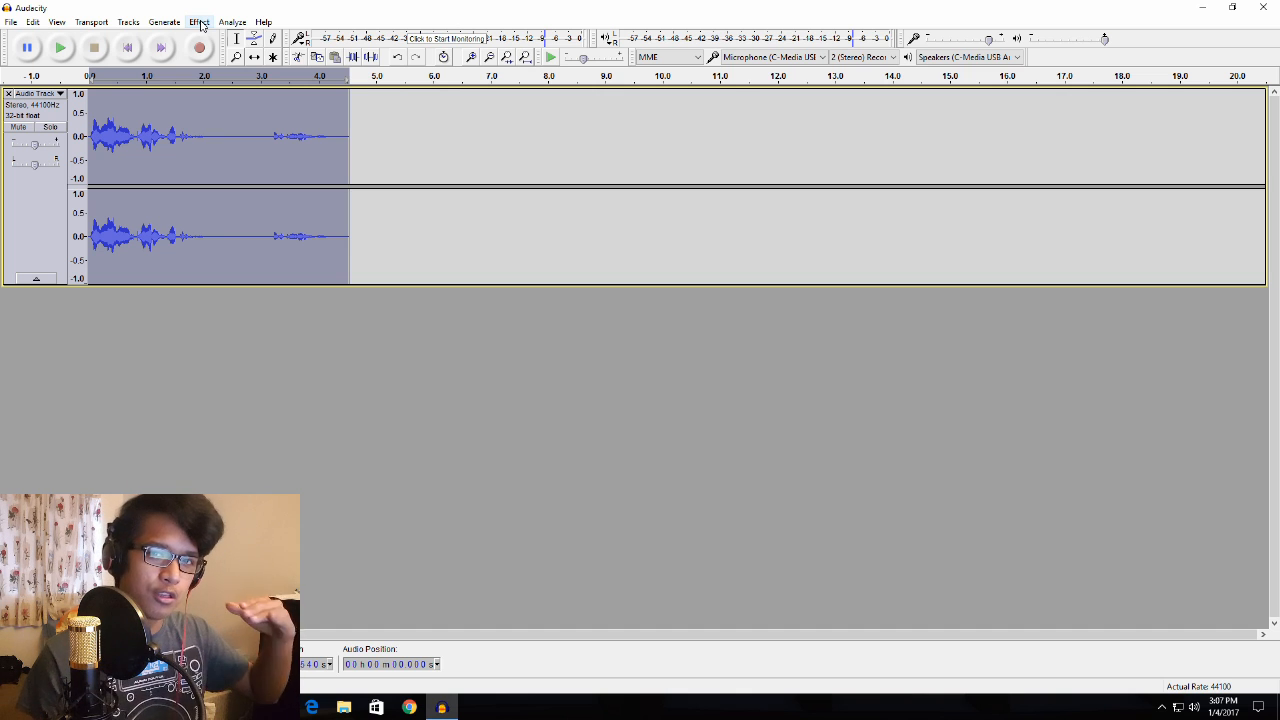
pyautogui.click(200, 24)
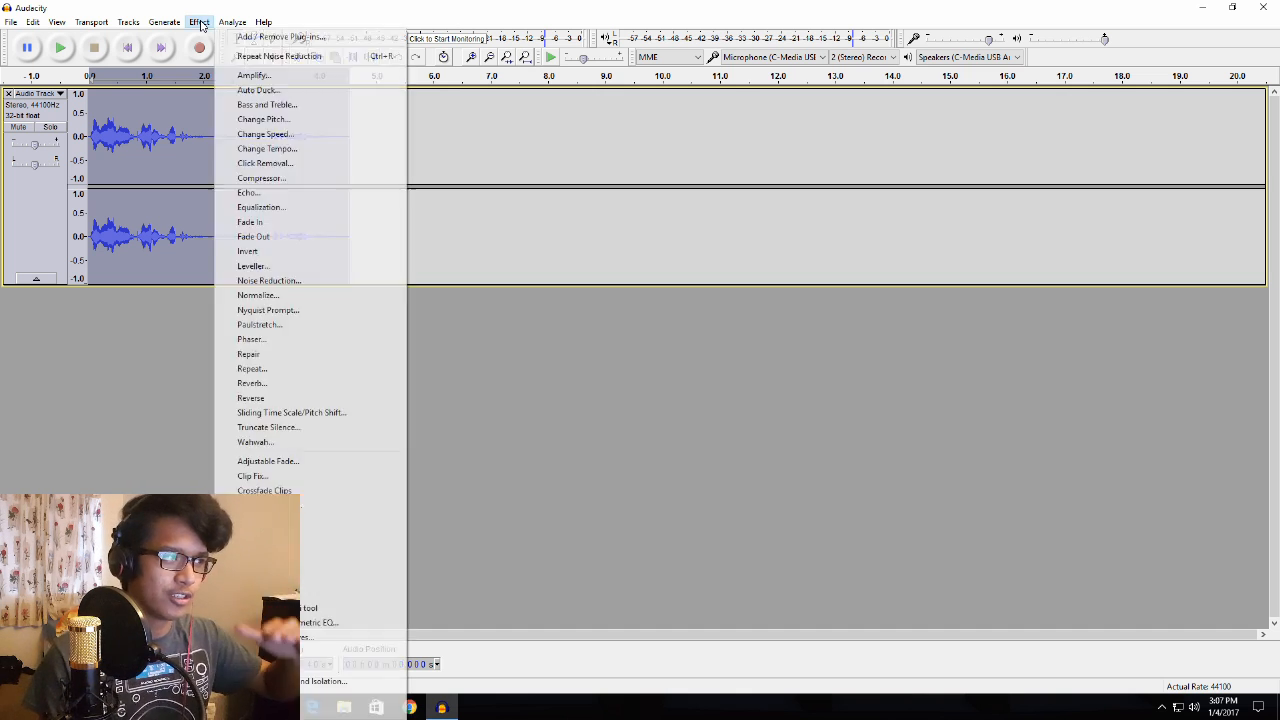
pyautogui.click(264, 120)
pyautogui.moveTo(640, 418); pyautogui.dragTo(630, 420)
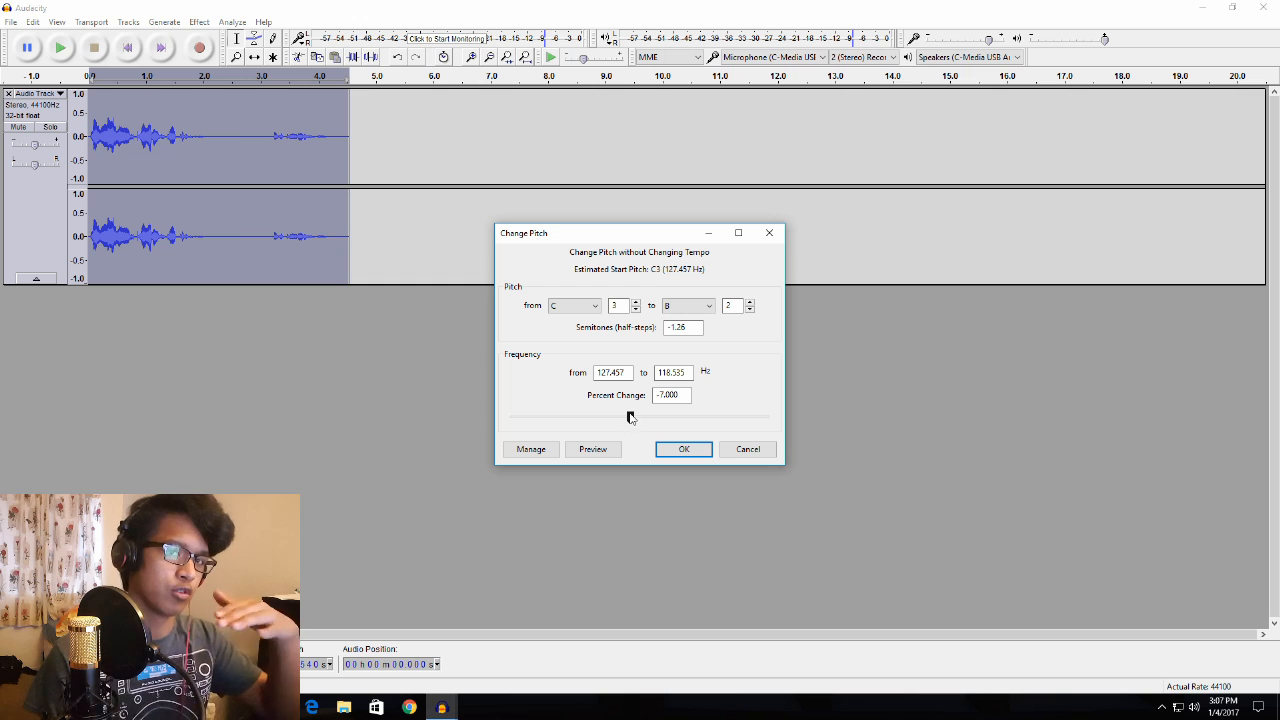
pyautogui.moveTo(630, 417)
pyautogui.mouseDown()
pyautogui.moveTo(690, 420)
pyautogui.moveTo(644, 428)
pyautogui.mouseUp()
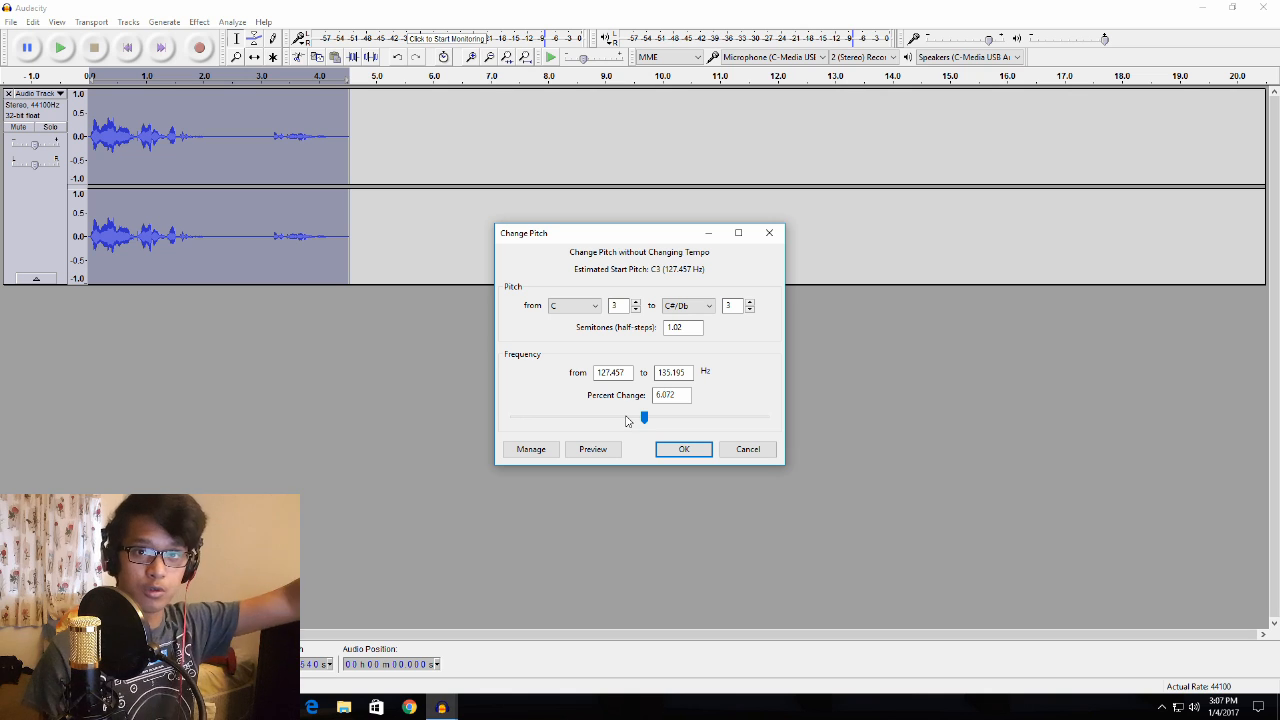
pyautogui.moveTo(644, 418); pyautogui.dragTo(641, 422)
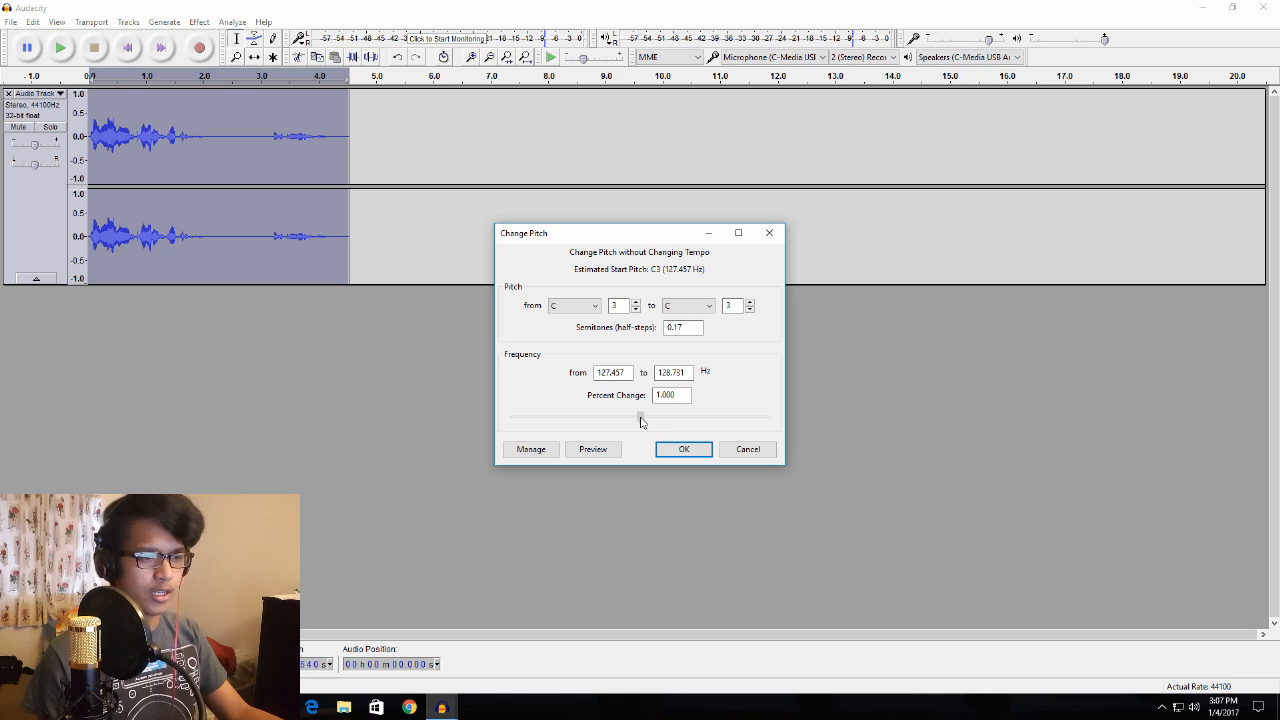
pyautogui.click(726, 449)
pyautogui.click(394, 377)
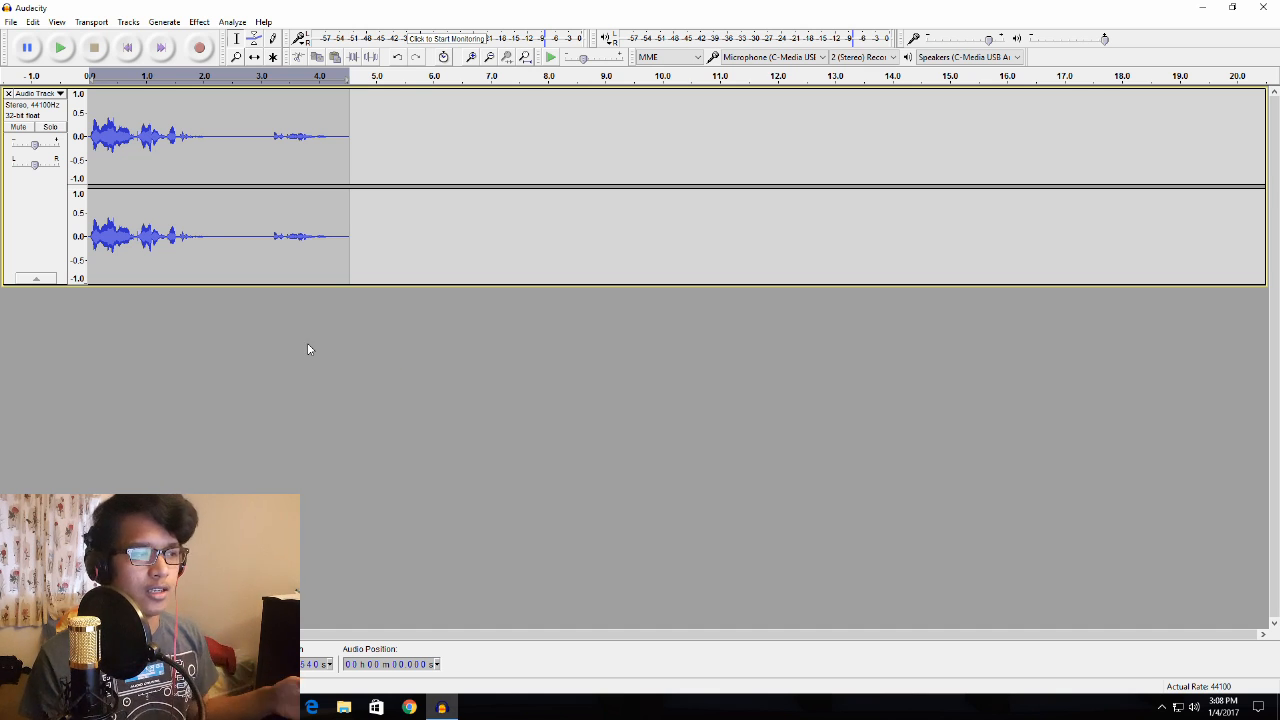
# - Apply the Phaser to the whole track with 24 stages, dry/wet 128, LFO frequency 0.8 Hz, start phase 190, depth 100, feedback 0 and gain -6 dB
pyautogui.click(32, 230)
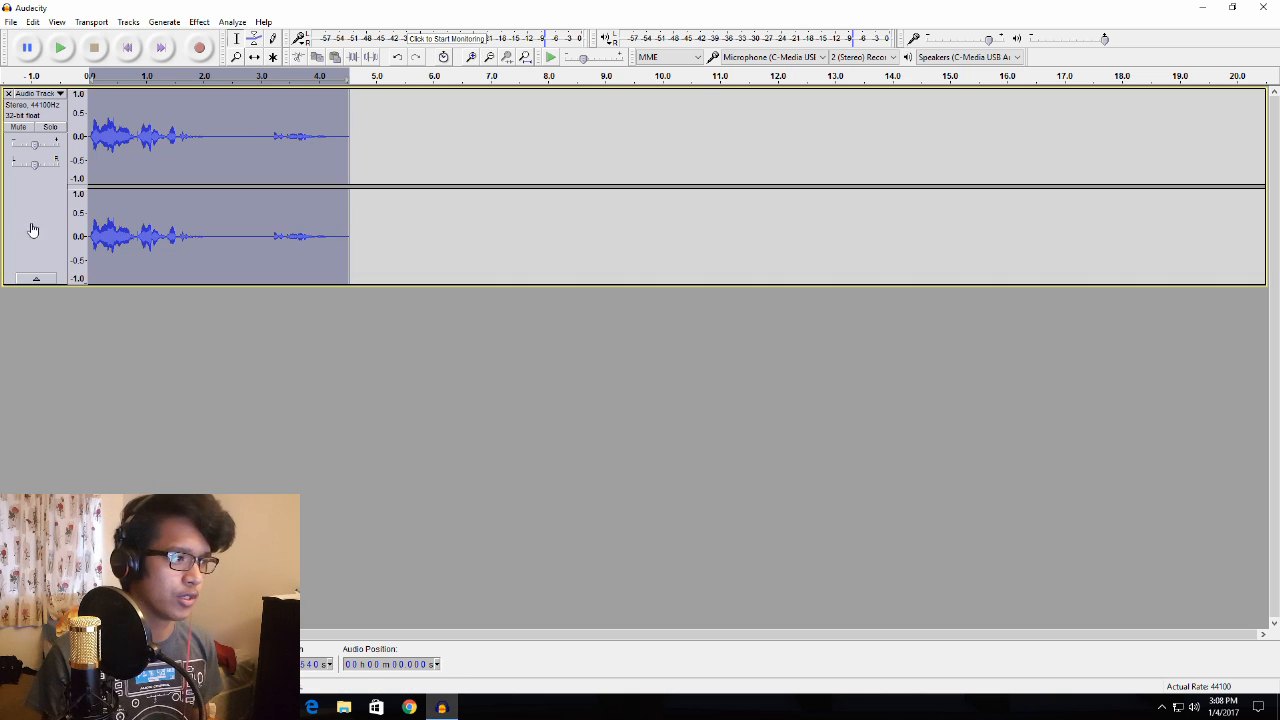
pyautogui.click(199, 21)
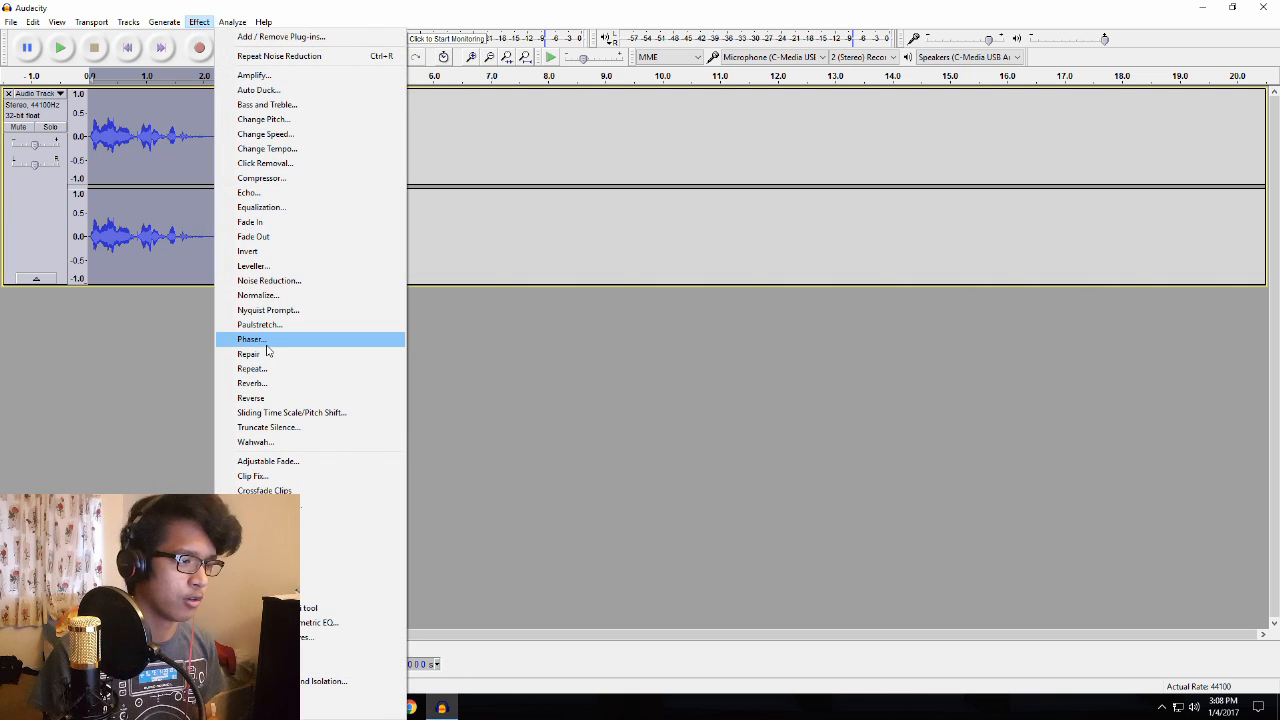
pyautogui.click(266, 341)
pyautogui.click(576, 491)
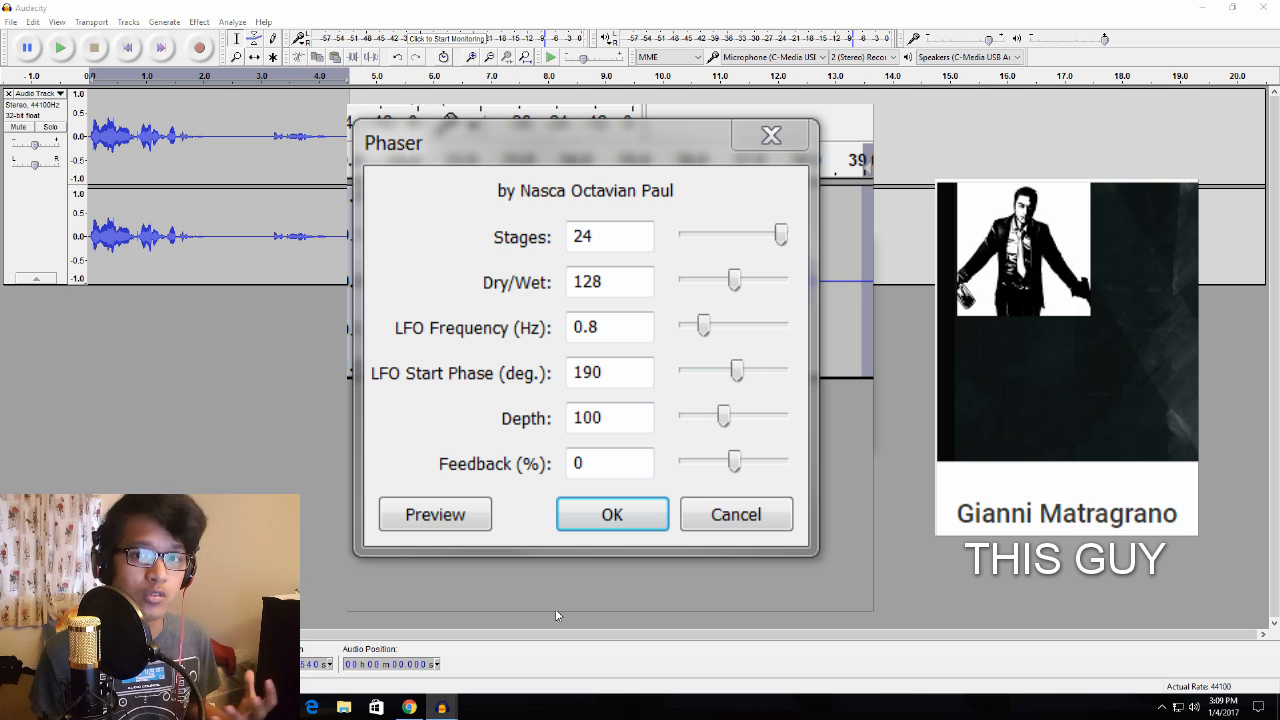
pyautogui.press('Escape')
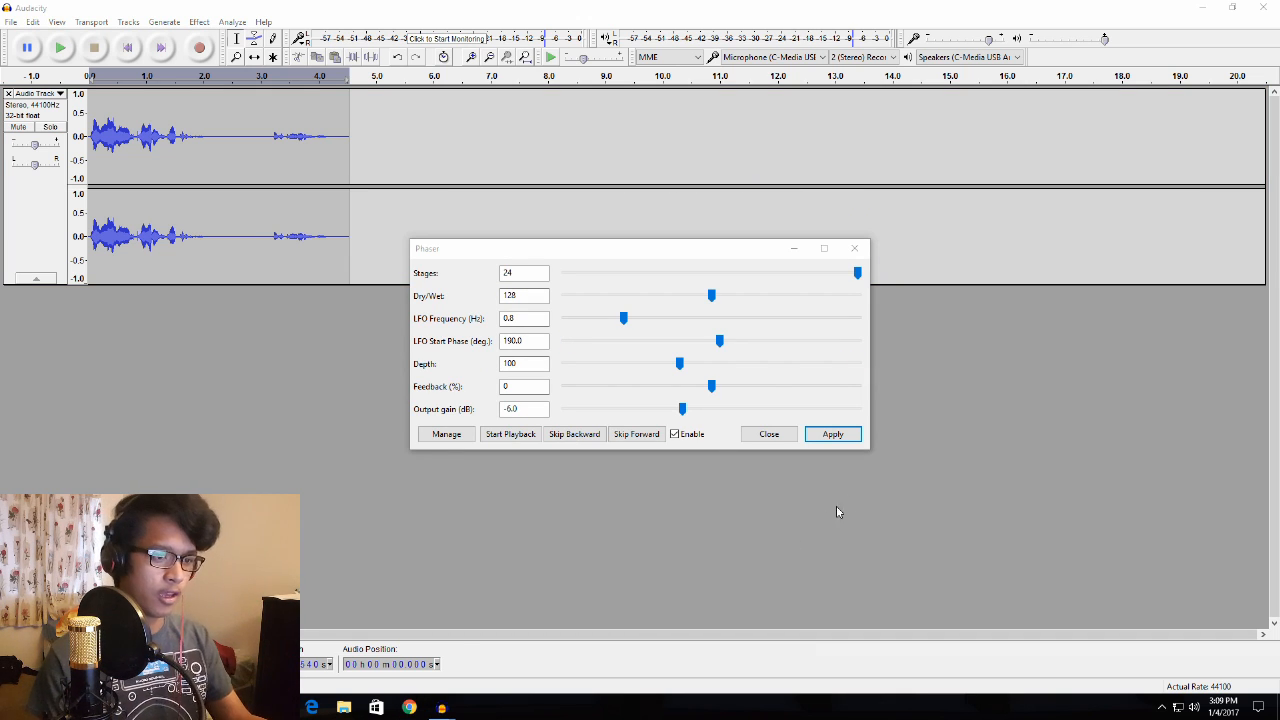
pyautogui.click(857, 440)
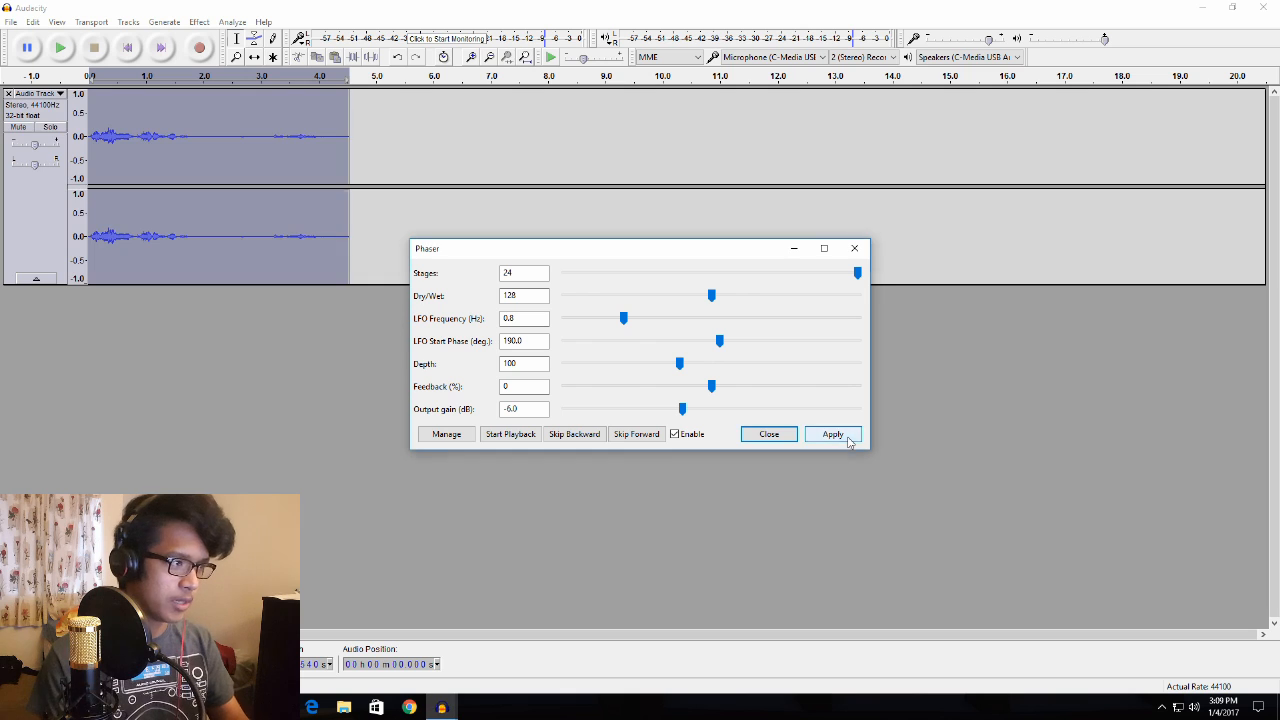
pyautogui.click(766, 434)
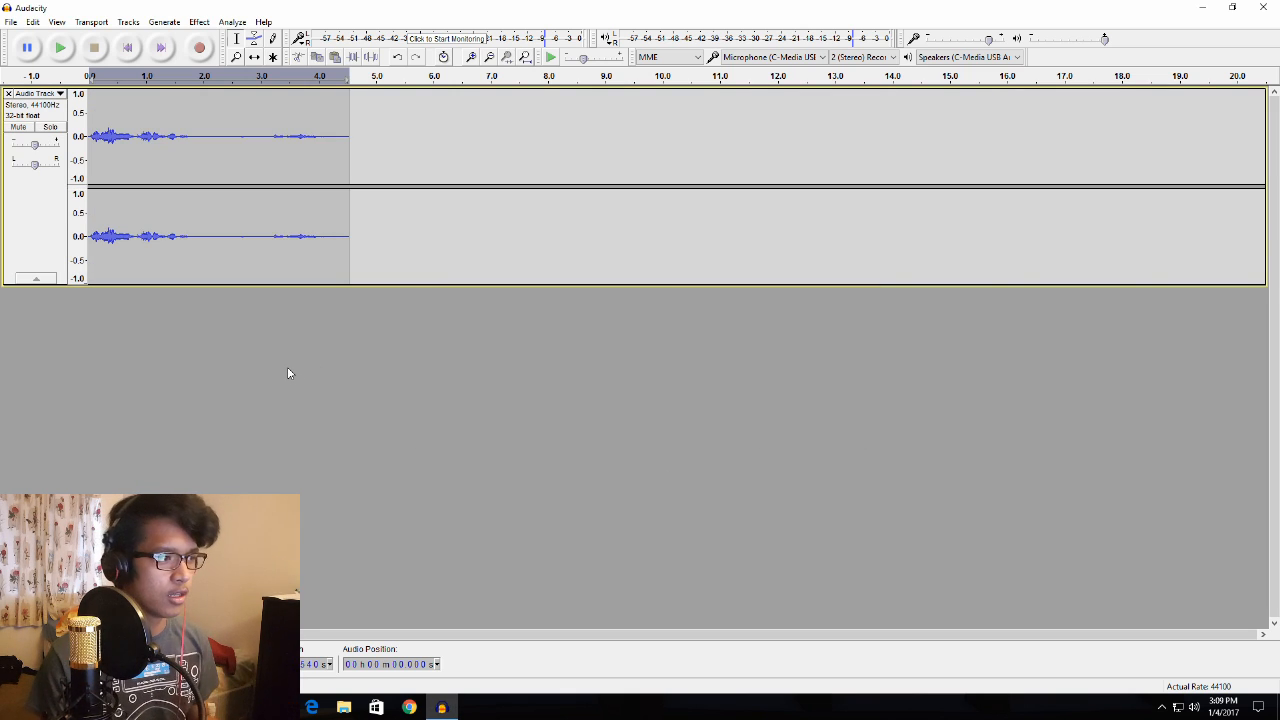
# - Amplify the whole track by 10 dB and play back the result
pyautogui.press('space')
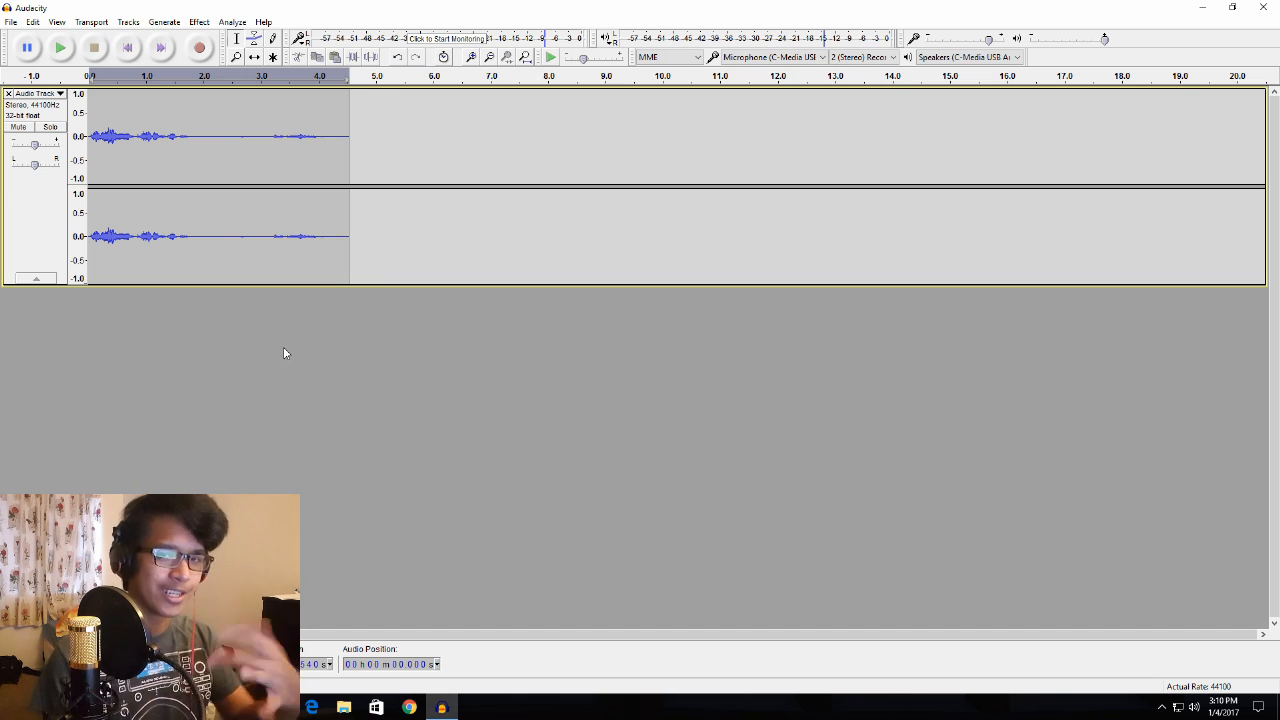
pyautogui.click(50, 204)
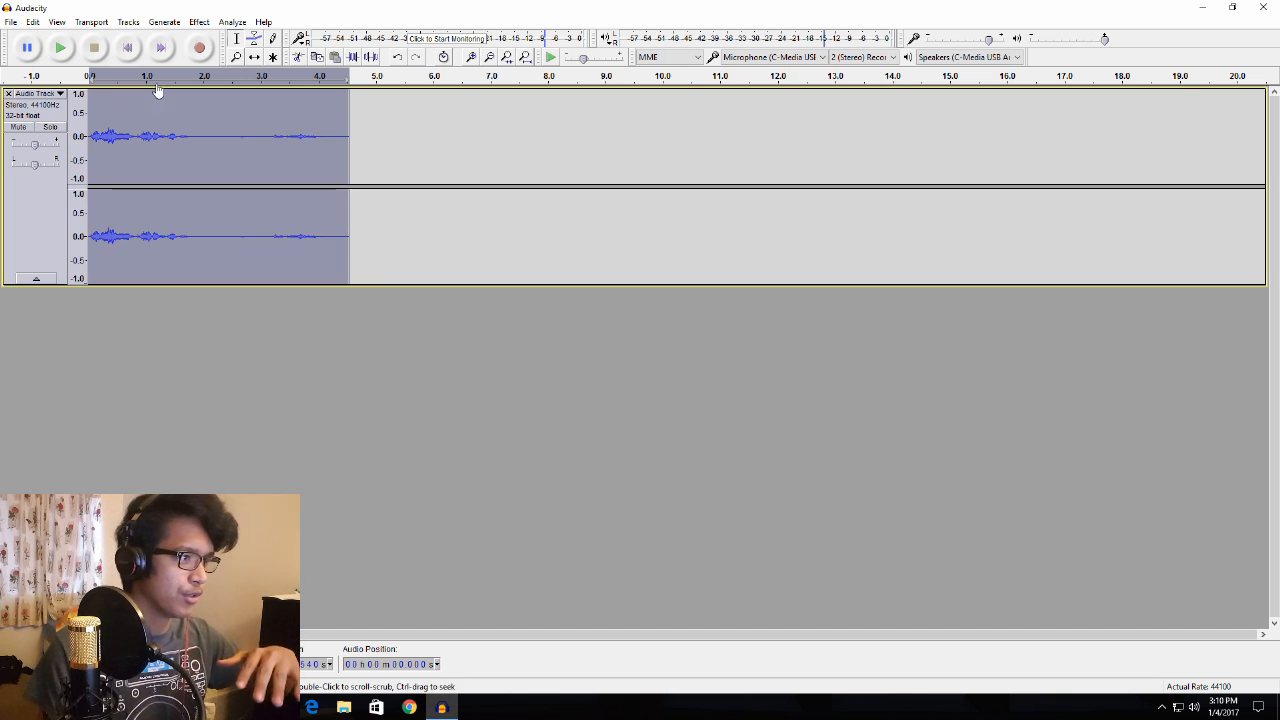
pyautogui.click(199, 21)
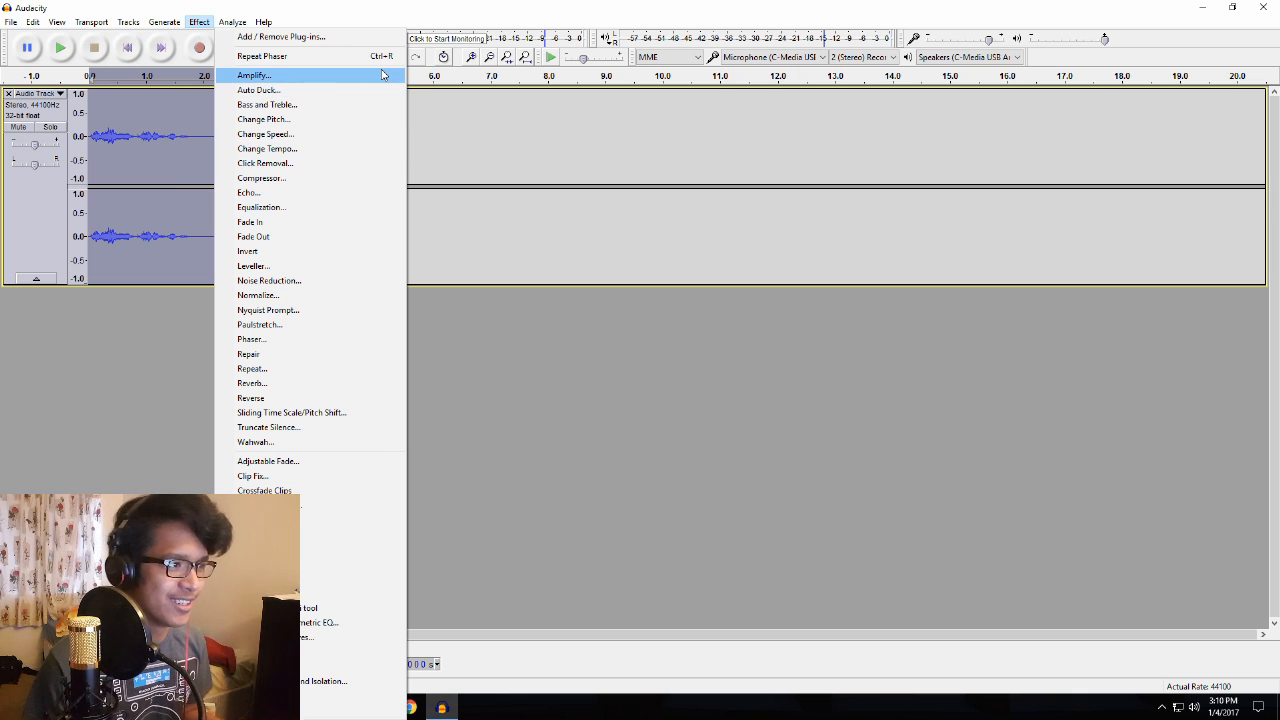
pyautogui.click(254, 77)
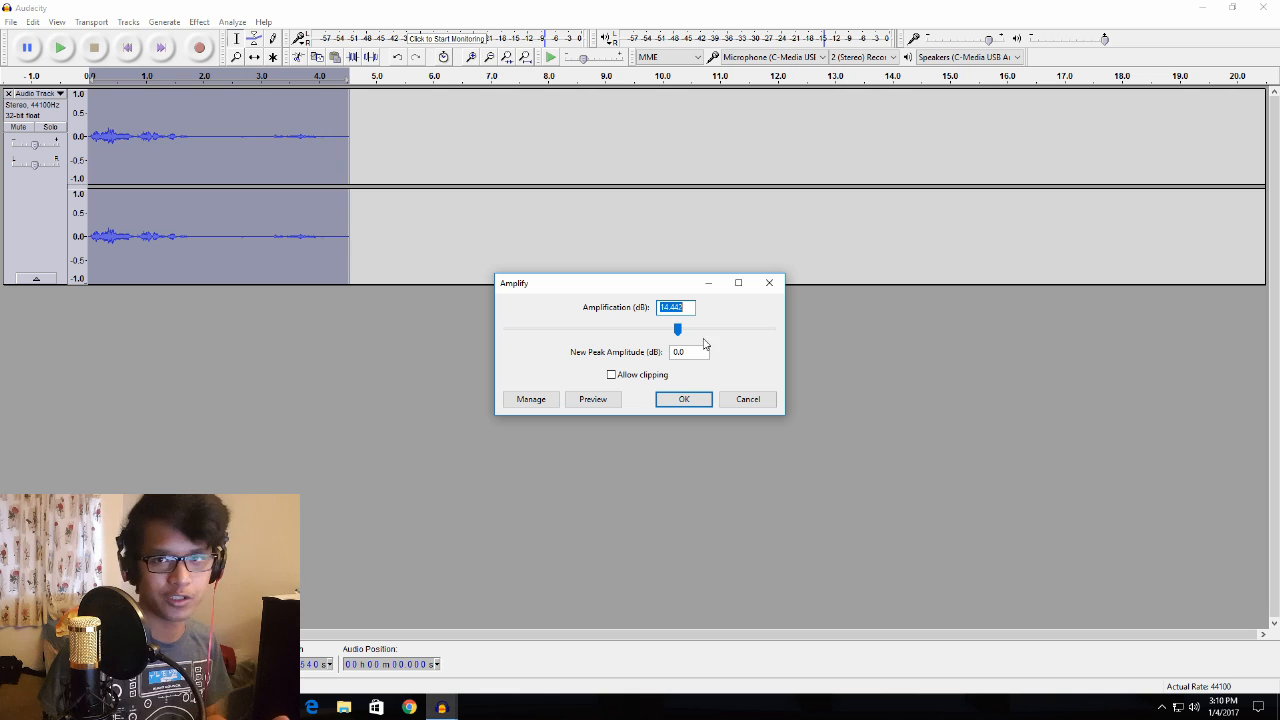
pyautogui.press('BackSpace')
pyautogui.write('0')
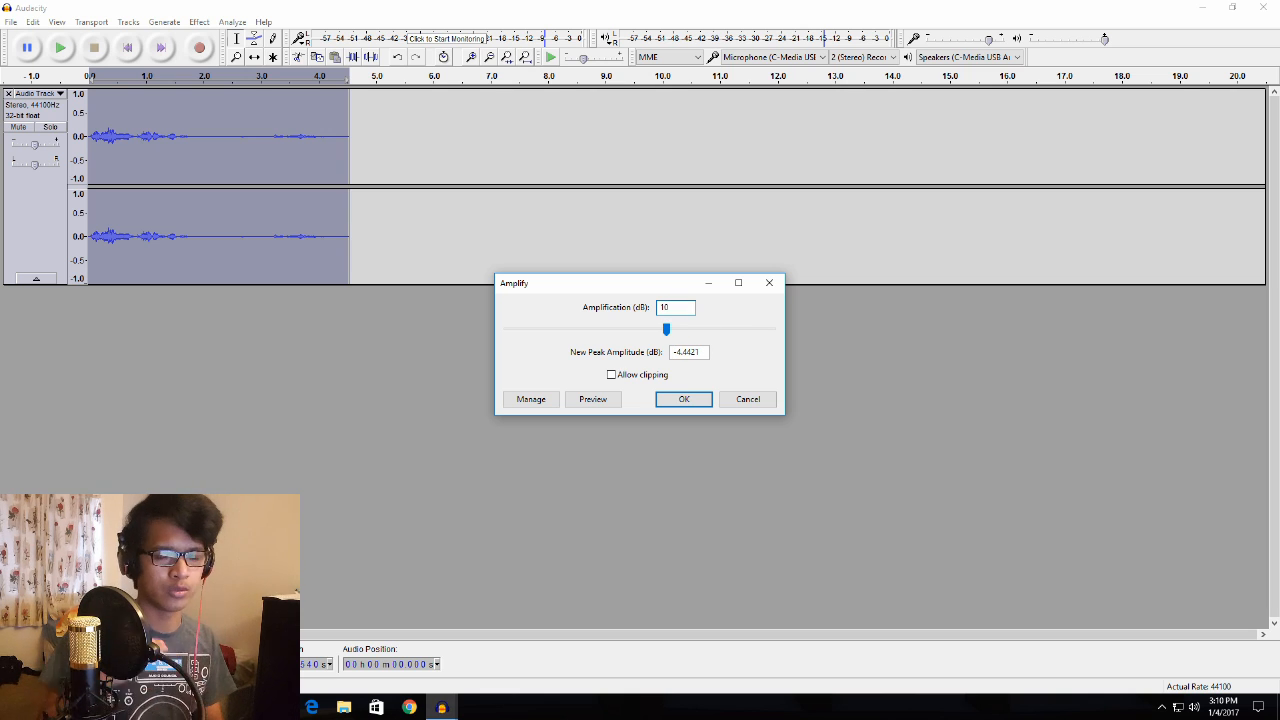
pyautogui.press('Return')
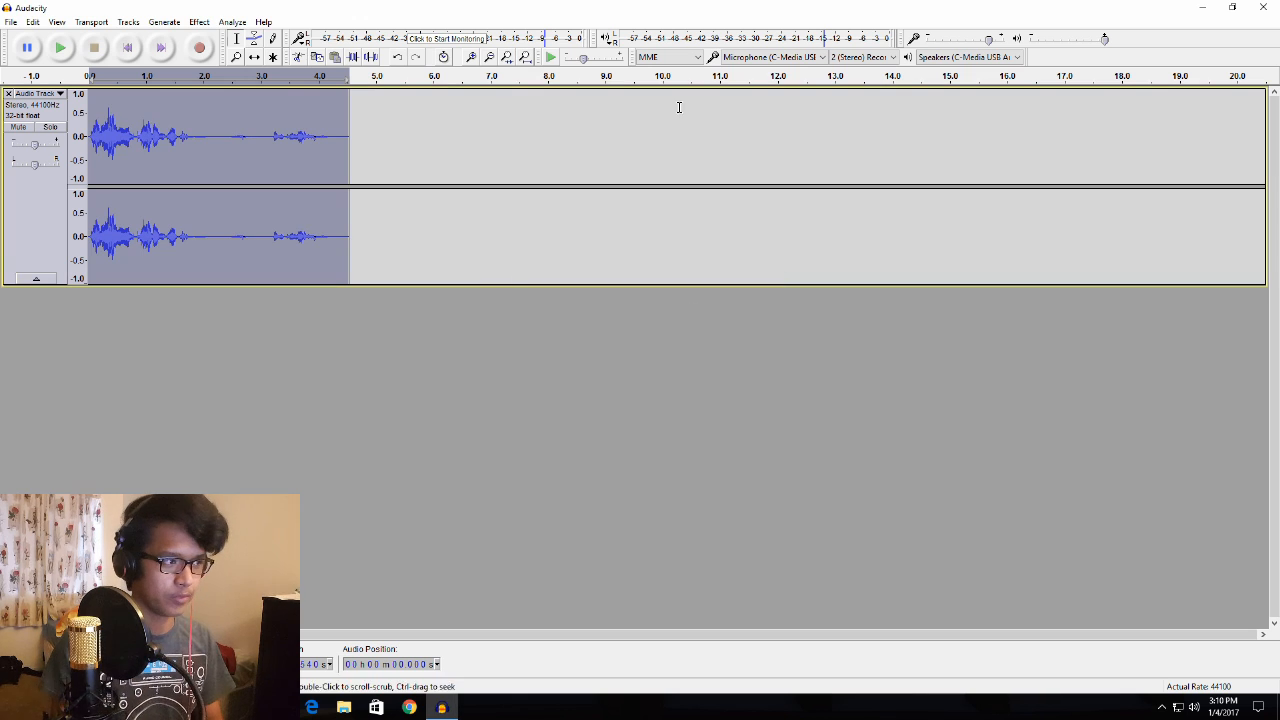
pyautogui.click(328, 357)
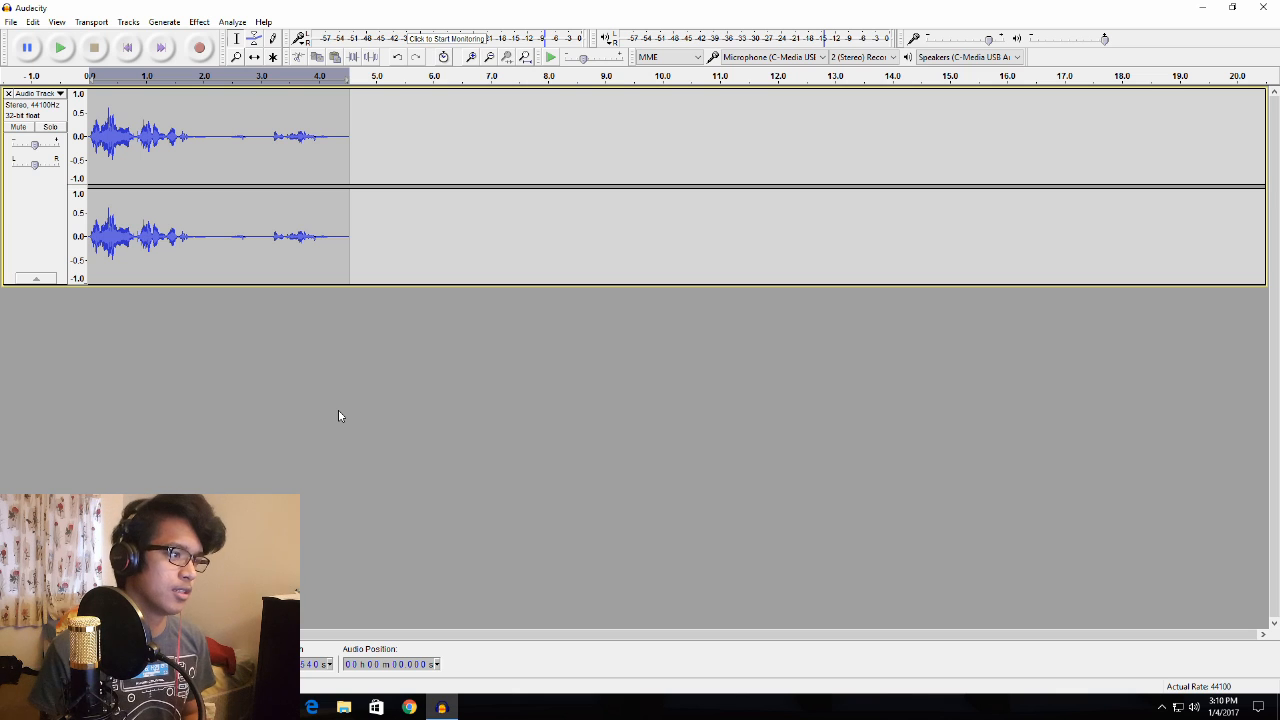
pyautogui.press('space')
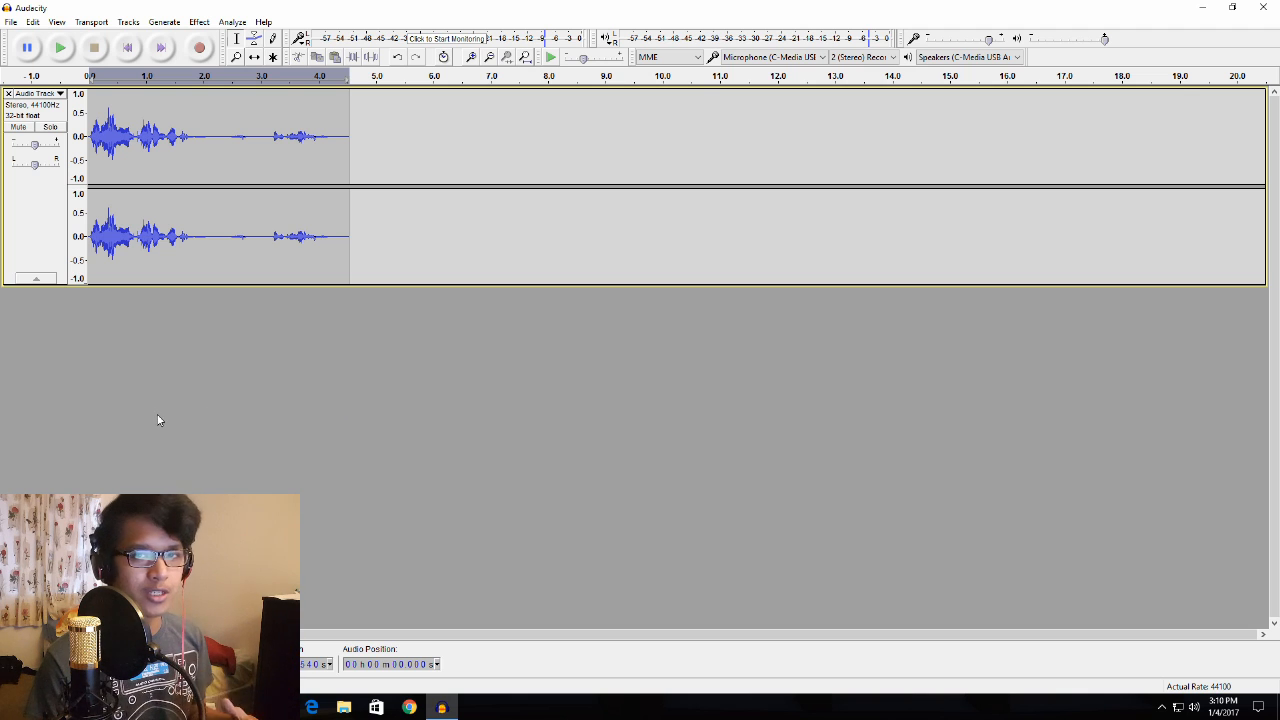
# - Apply Change Pitch to the whole track with a percent change of -5.000 and play back the result
pyautogui.click(18, 193)
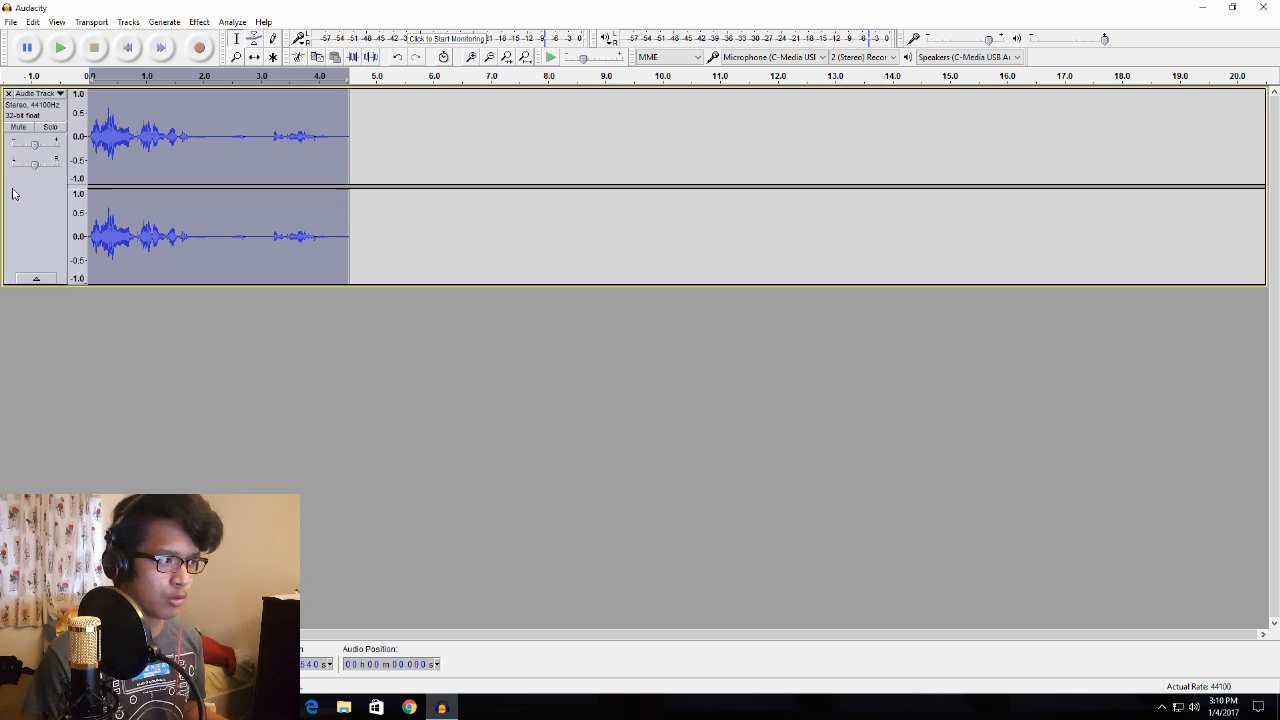
pyautogui.click(208, 23)
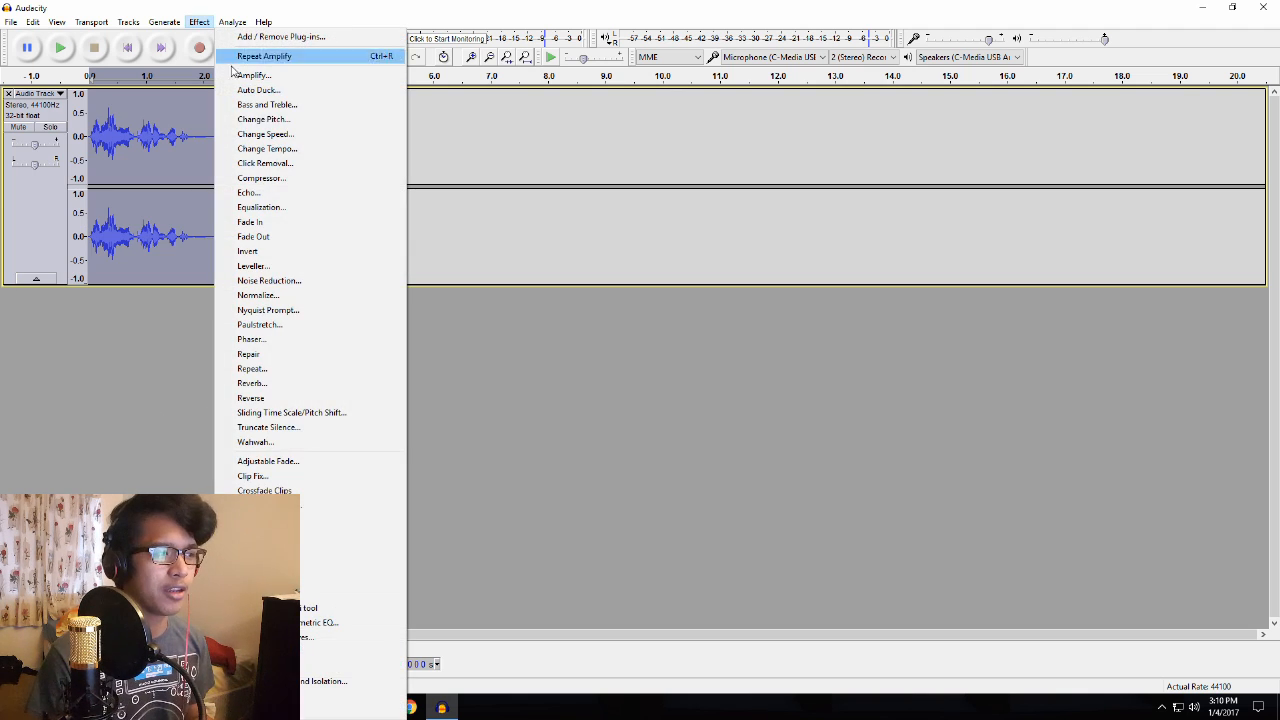
pyautogui.click(281, 122)
pyautogui.click(633, 417)
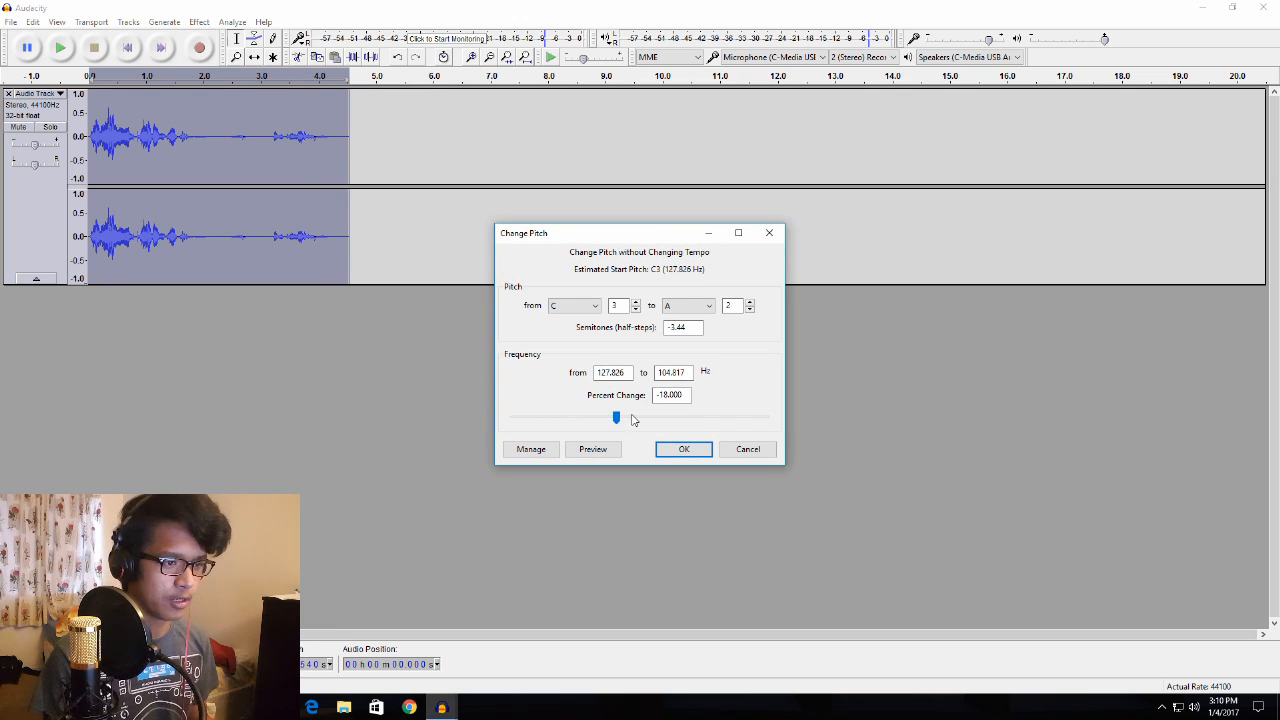
pyautogui.moveTo(620, 417); pyautogui.dragTo(632, 420)
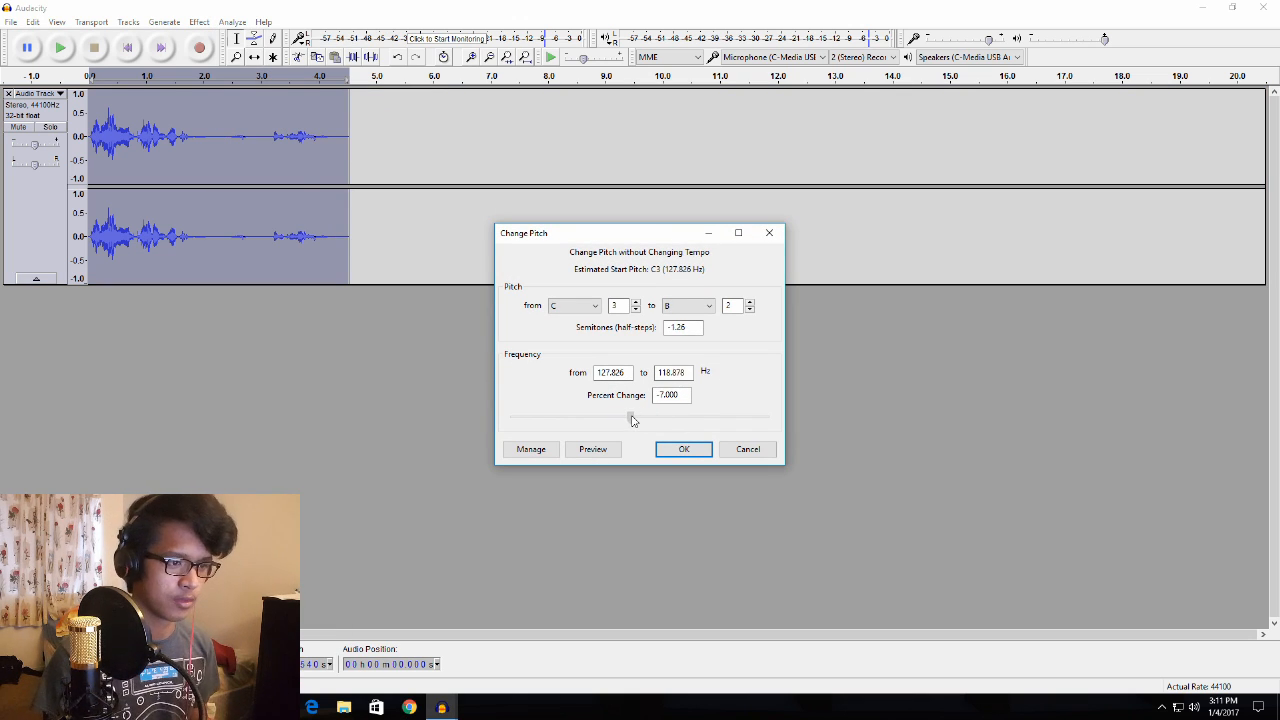
pyautogui.click(685, 451)
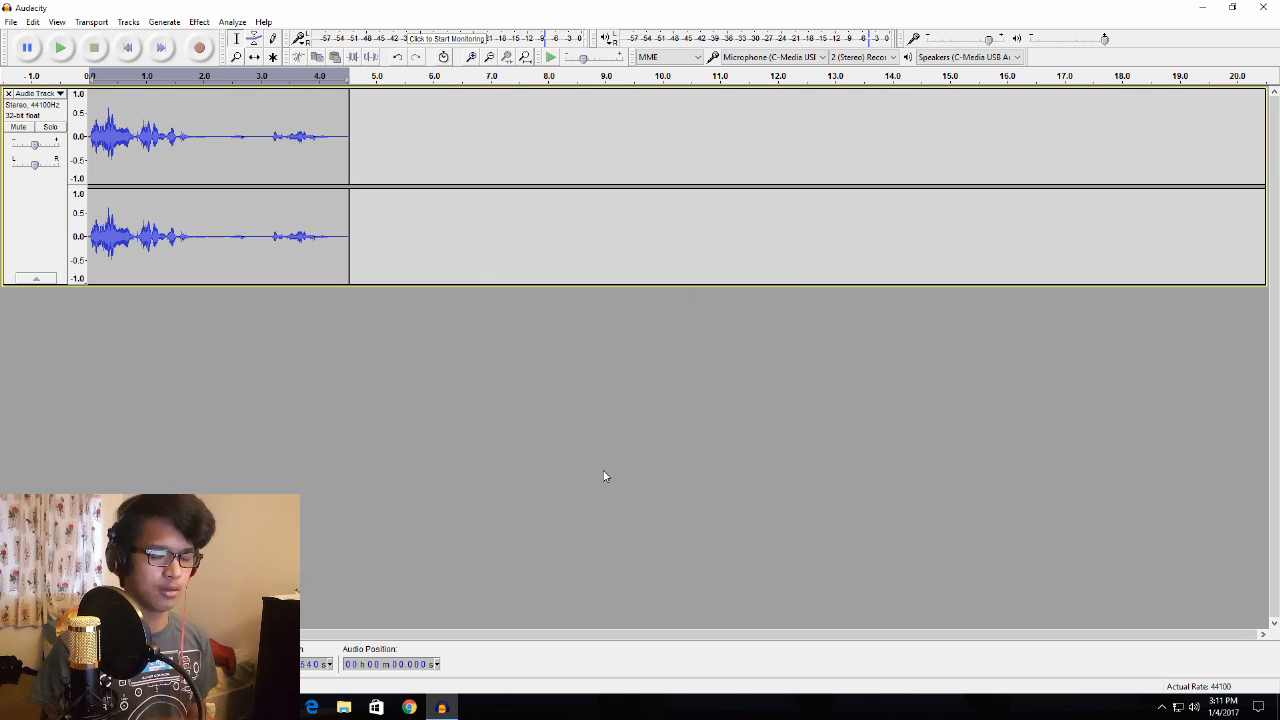
pyautogui.press('space')
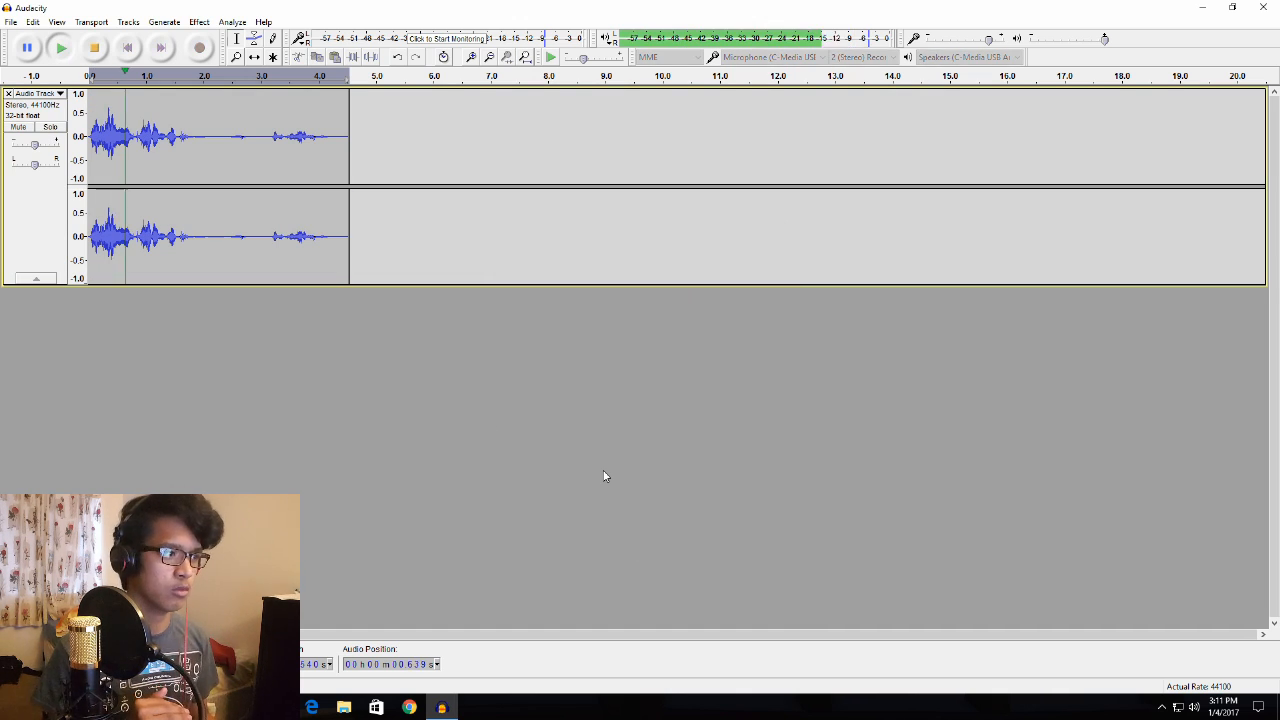